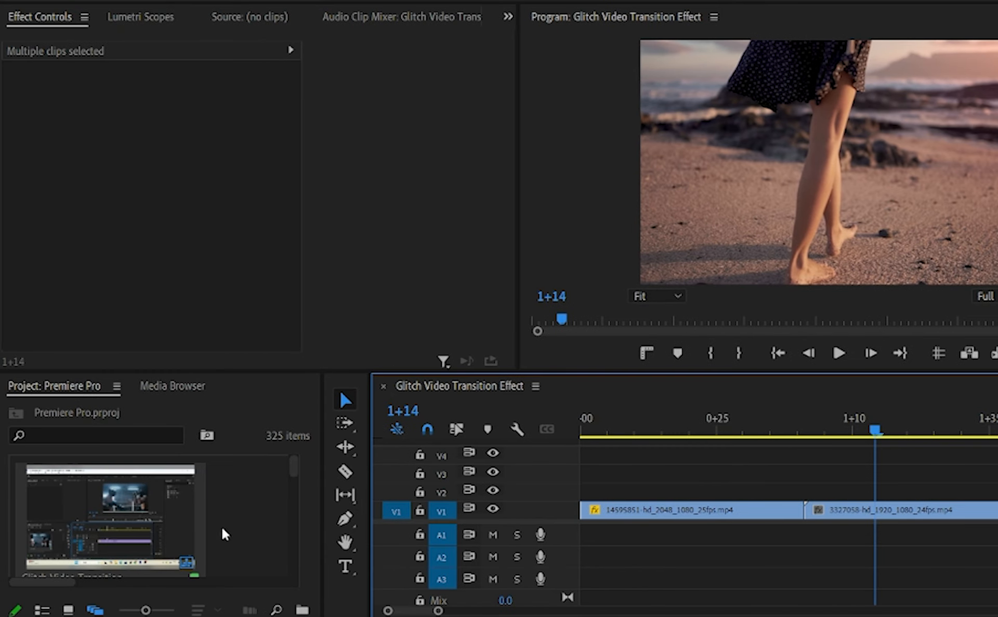
Create a new adjustment layer in the project with the default settings.
{"action": "left_click", "coordinate": [50, 398]}
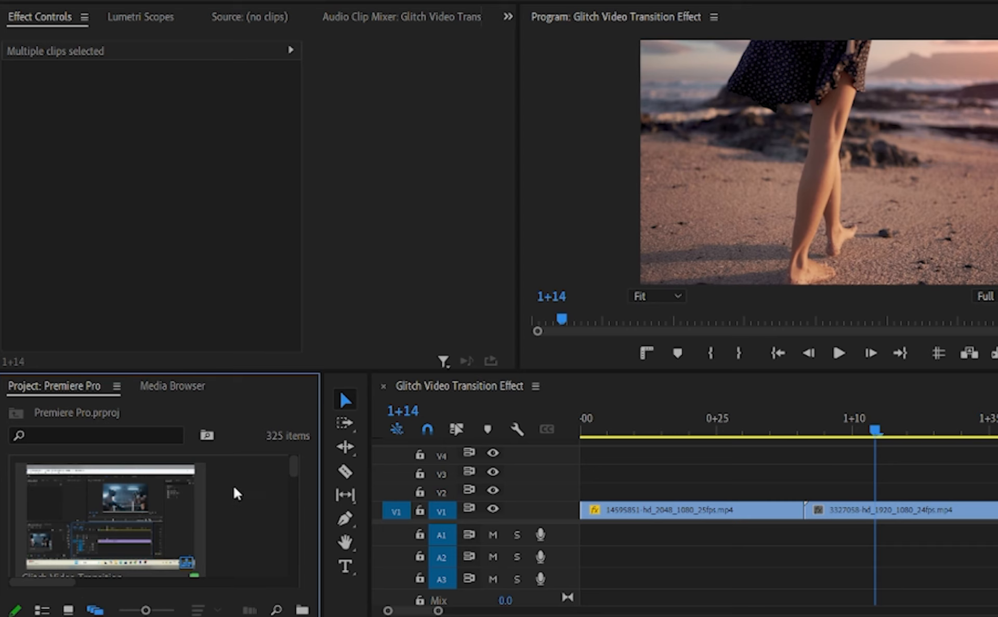
{"action": "right_click", "coordinate": [250, 495]}
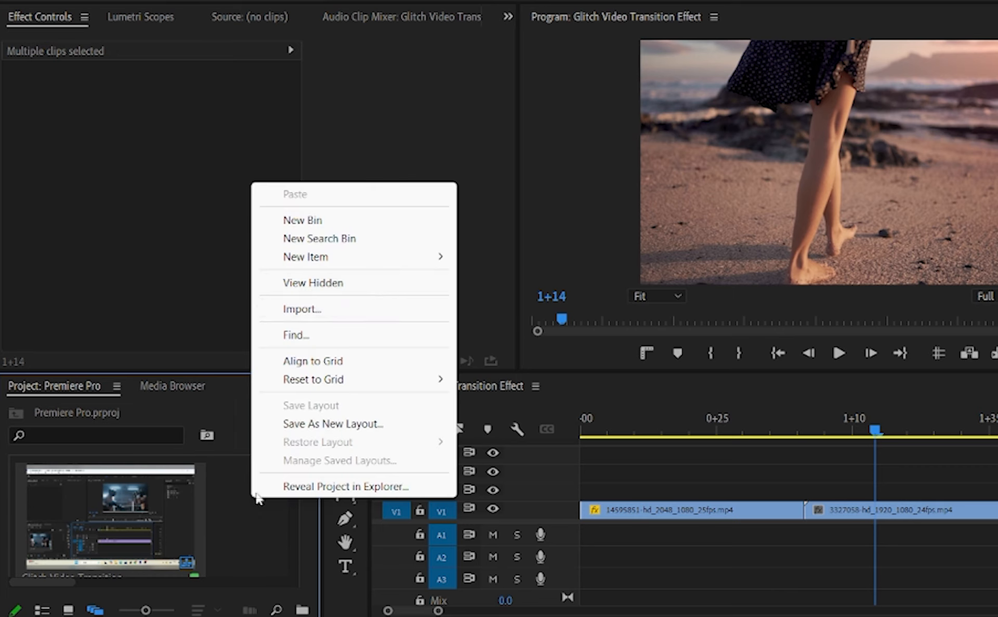
{"action": "mouse_move", "coordinate": [325, 256]}
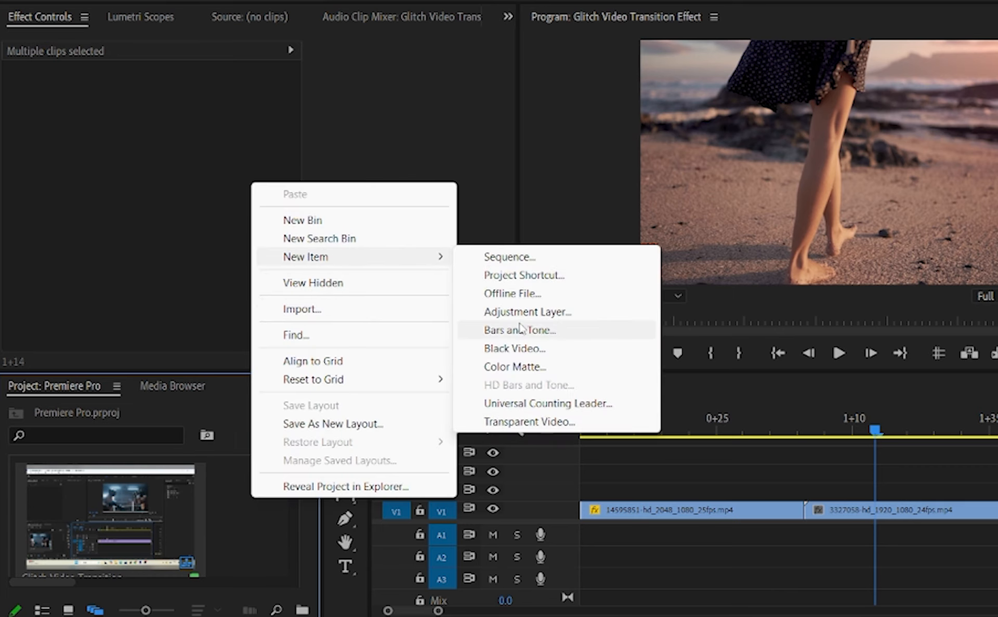
{"action": "left_click", "coordinate": [526, 311]}
{"action": "left_click", "coordinate": [702, 357]}
Find the adjustment layer by filtering the project items for "adj" and place it on V2 above the cut between the clips.
{"action": "left_click", "coordinate": [50, 434]}
{"action": "type", "text": "adj"}
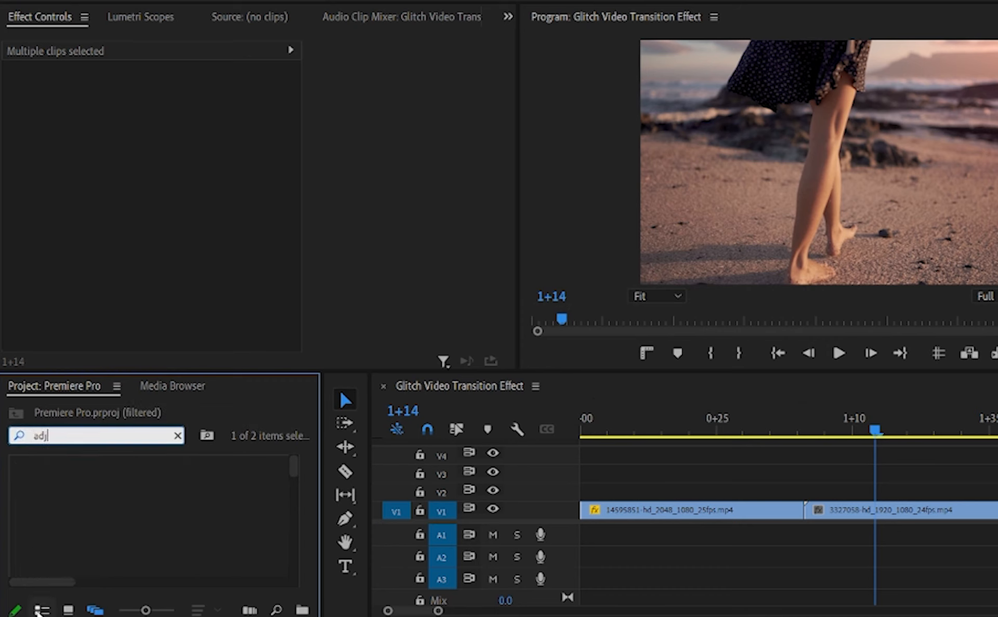
{"action": "left_click", "coordinate": [39, 611]}
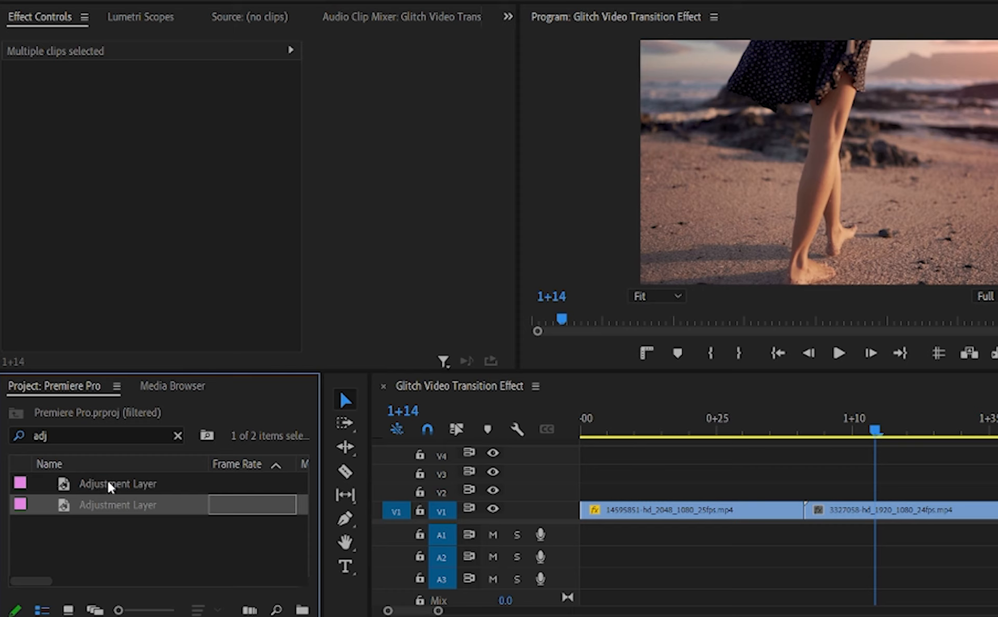
{"action": "left_click_drag", "start_coordinate": [105, 489], "coordinate": [773, 491]}
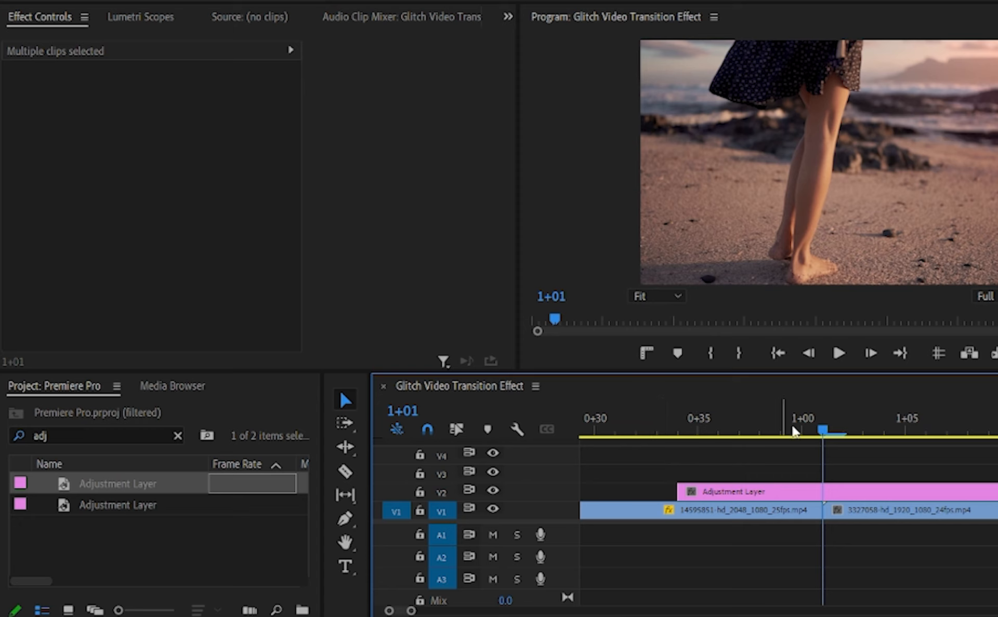
Step back several frames from the cut and shift the V2 adjustment layer to start at 0+32.
{"action": "left_click", "coordinate": [809, 355]}
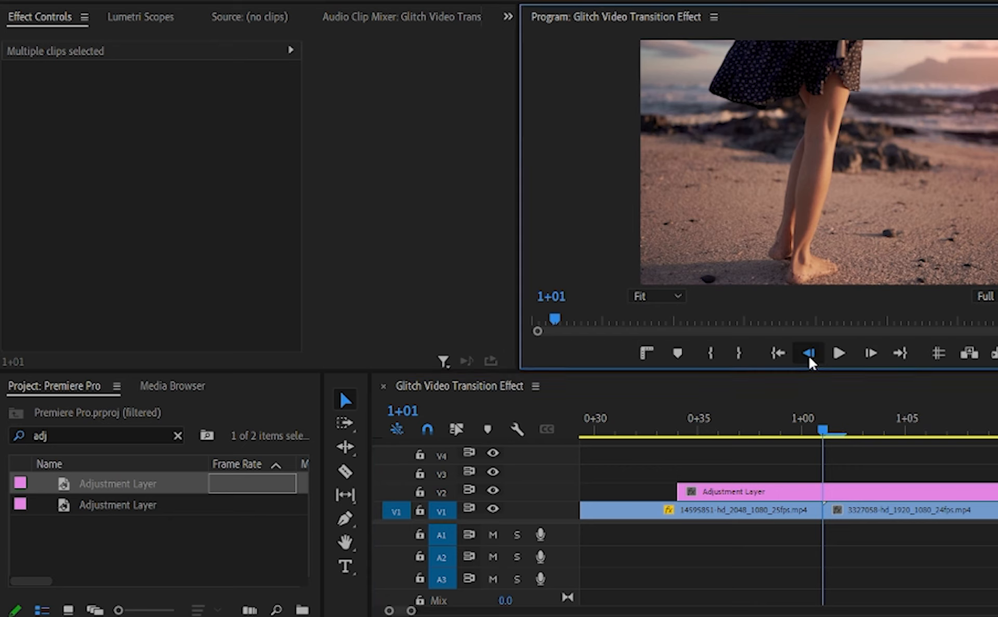
{"action": "left_click", "coordinate": [809, 355]}
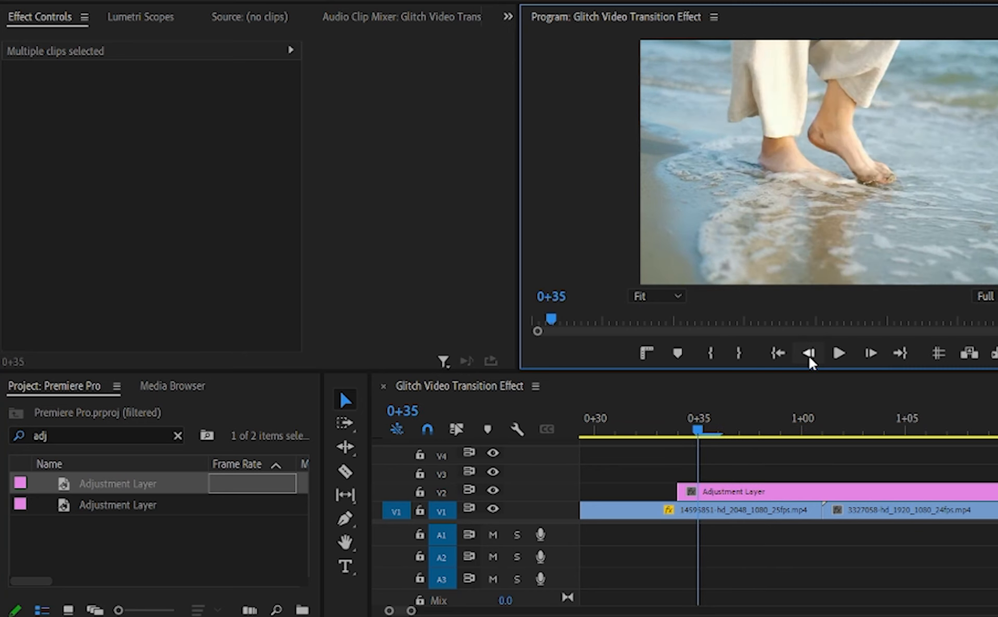
{"action": "left_click", "coordinate": [809, 354]}
{"action": "left_click", "coordinate": [809, 354]}
{"action": "left_click", "coordinate": [809, 355]}
{"action": "left_click_drag", "start_coordinate": [732, 489], "coordinate": [704, 493]}
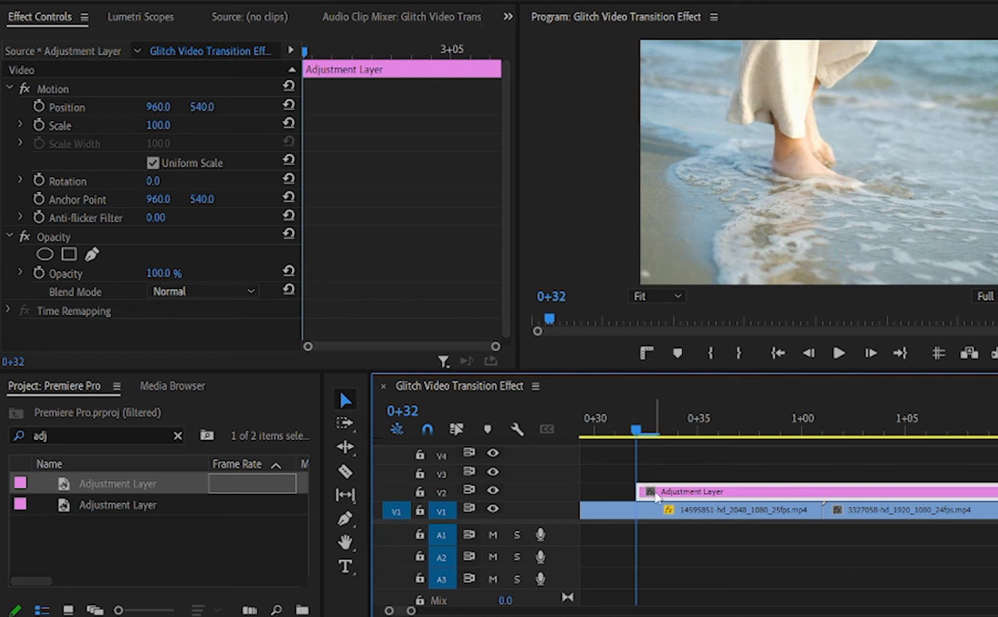
Cut the V2 adjustment layer at 1+07, a few frames past the clip cut, and remove the excess after it.
{"action": "left_click", "coordinate": [831, 430]}
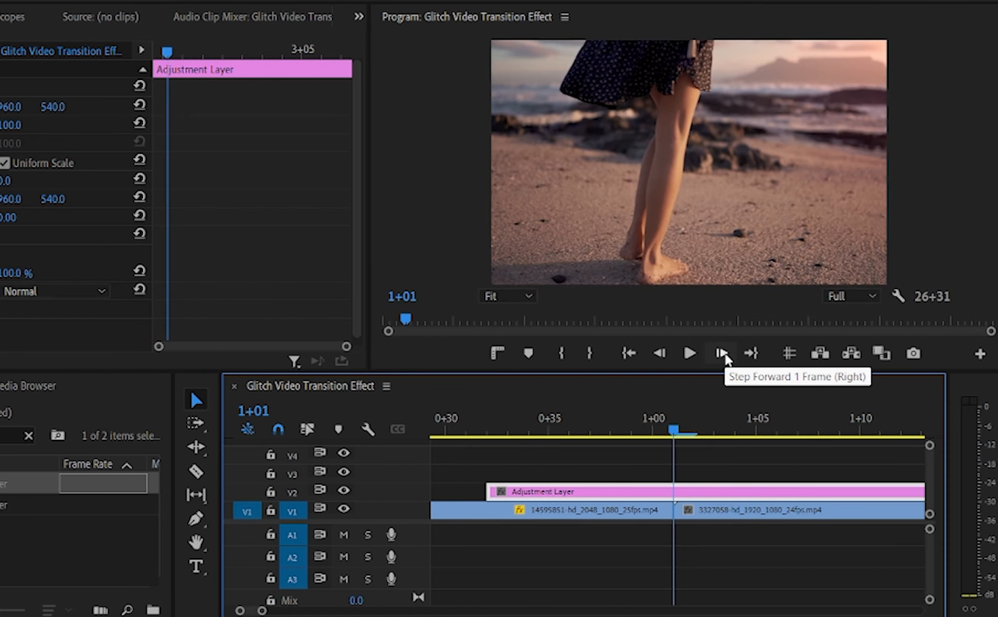
{"action": "left_click", "coordinate": [722, 354]}
{"action": "left_click", "coordinate": [723, 354]}
{"action": "left_click", "coordinate": [722, 355]}
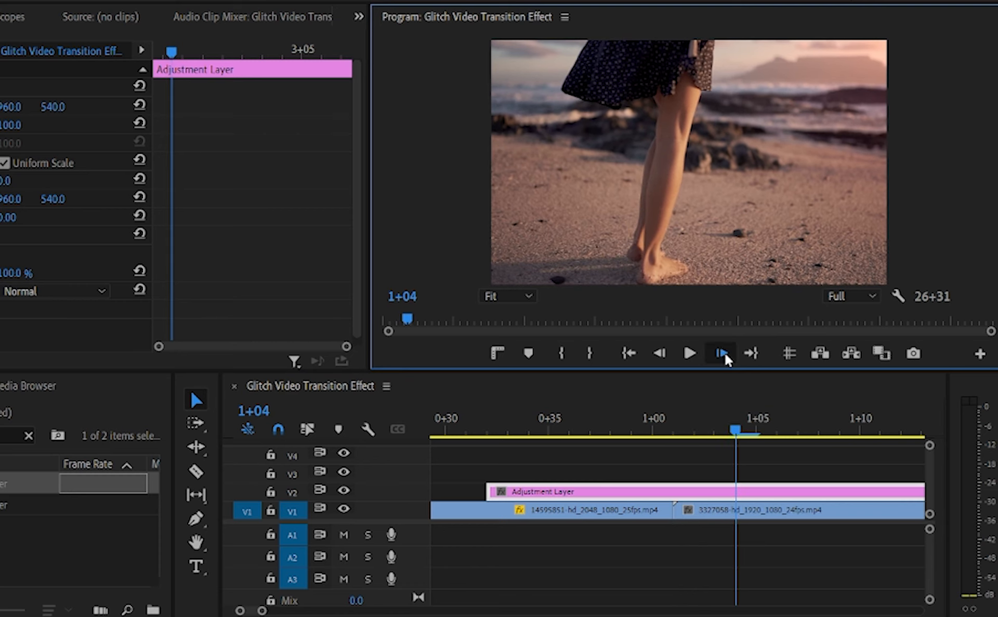
{"action": "left_click", "coordinate": [722, 354]}
{"action": "left_click", "coordinate": [722, 355]}
{"action": "left_click", "coordinate": [722, 354]}
{"action": "key", "text": "c"}
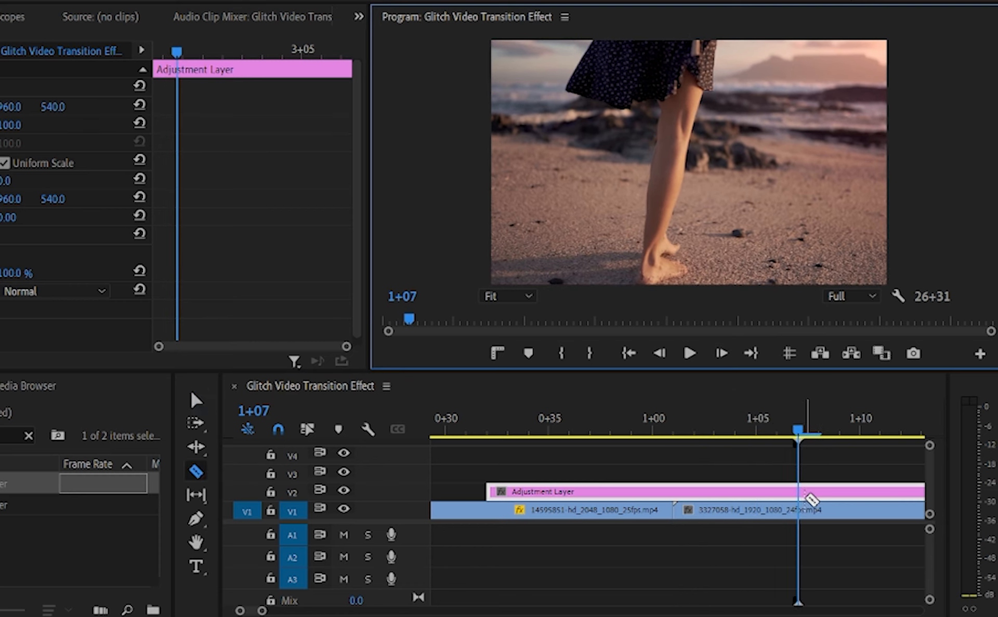
{"action": "left_click", "coordinate": [796, 491]}
{"action": "key", "text": "v"}
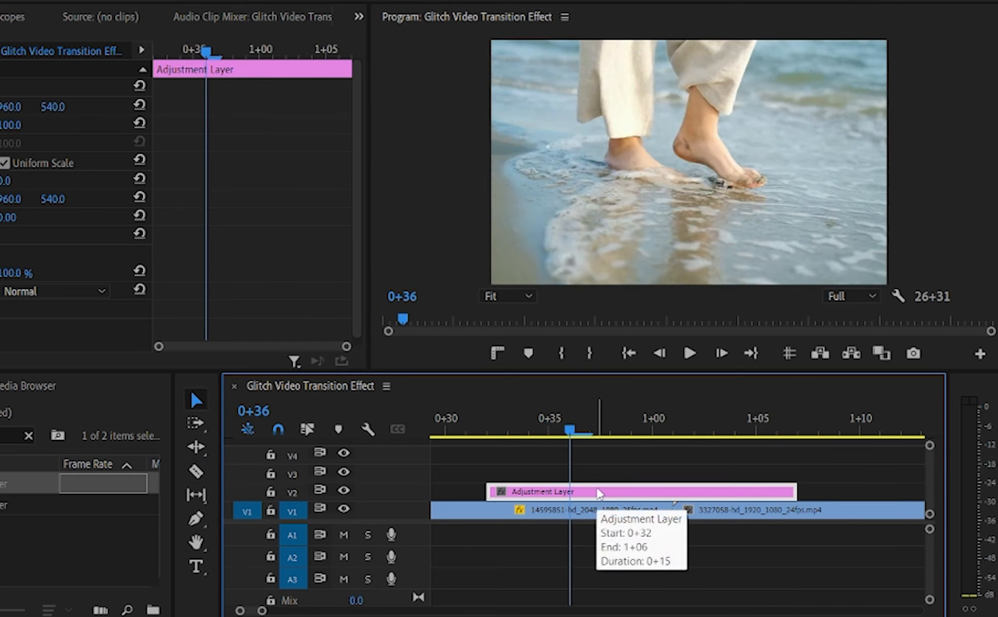
Duplicate the trimmed adjustment layer onto tracks V3 and V4, aligned with the original.
{"action": "left_click_drag", "start_coordinate": [600, 494], "coordinate": [600, 455]}
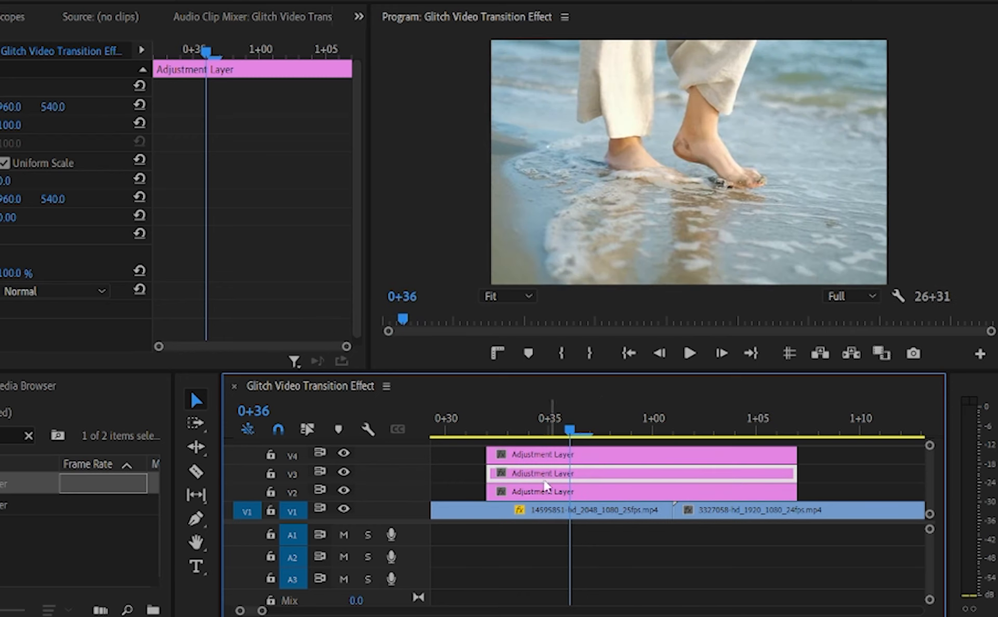
Search the effects for "wave war" and apply Wave Warp to the adjustment layer on V2.
{"action": "left_click", "coordinate": [642, 491]}
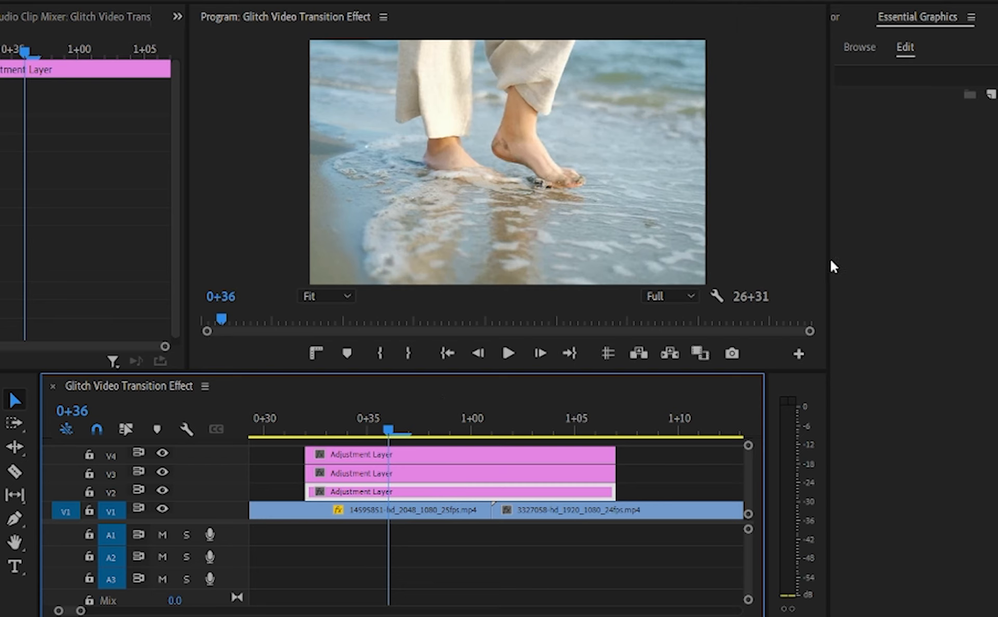
{"action": "left_click_drag", "start_coordinate": [828, 263], "coordinate": [789, 271]}
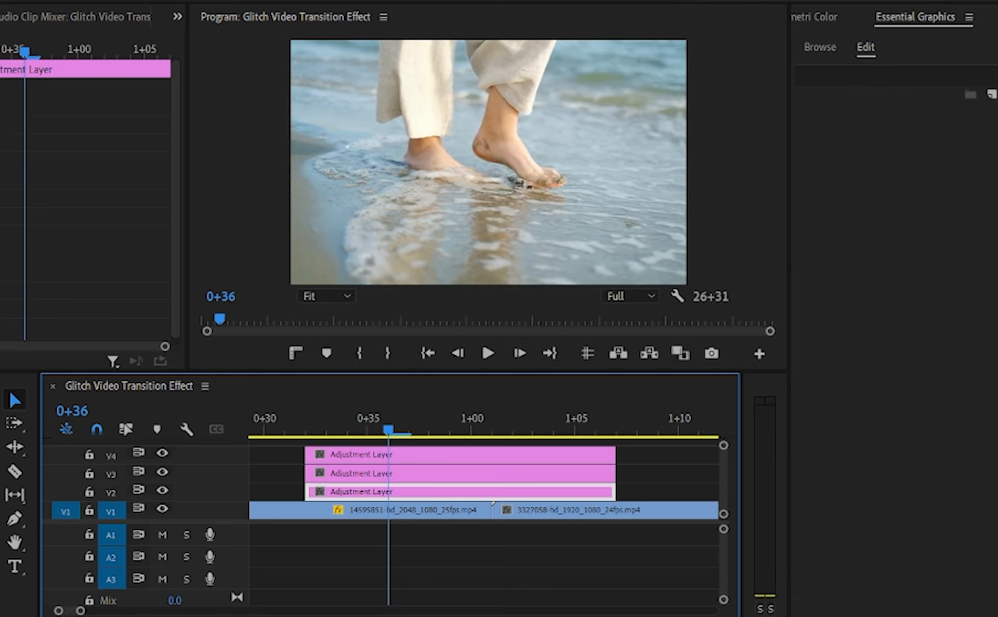
{"action": "left_click", "coordinate": [803, 19]}
{"action": "left_click", "coordinate": [804, 23]}
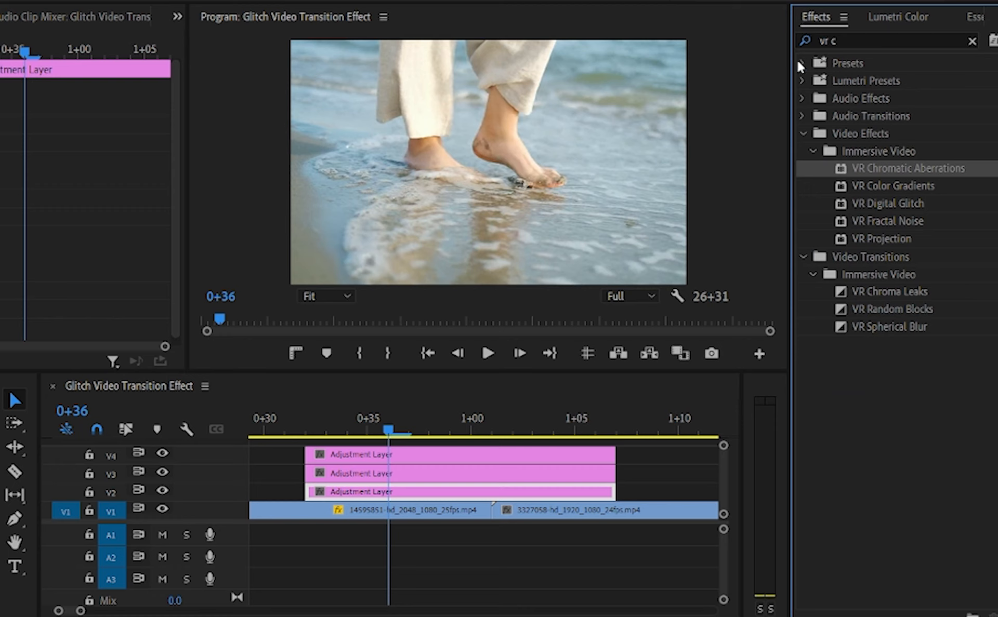
{"action": "left_click", "coordinate": [845, 40]}
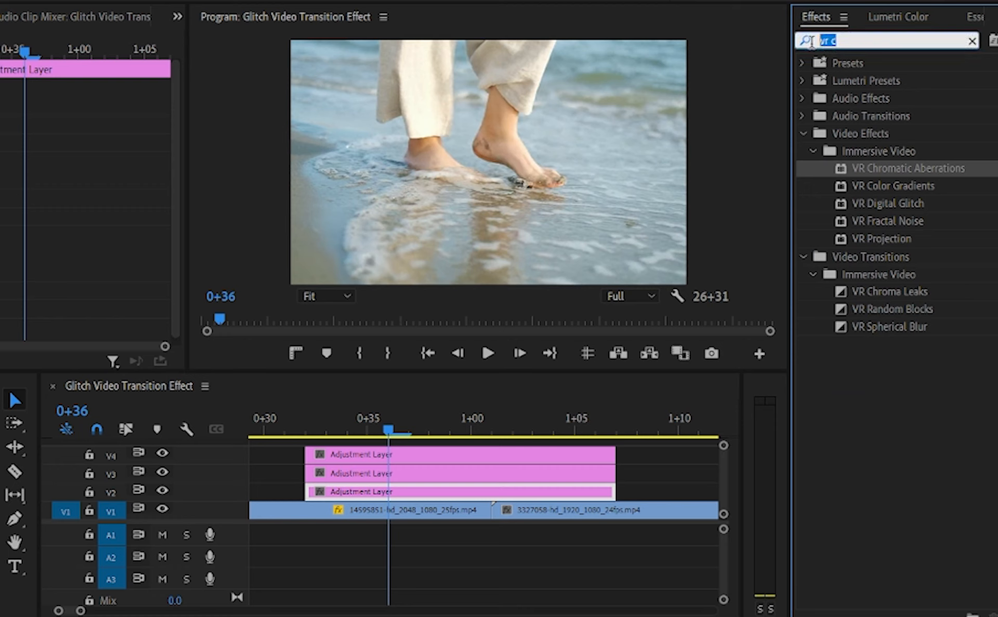
{"action": "type", "text": "wave wa"}
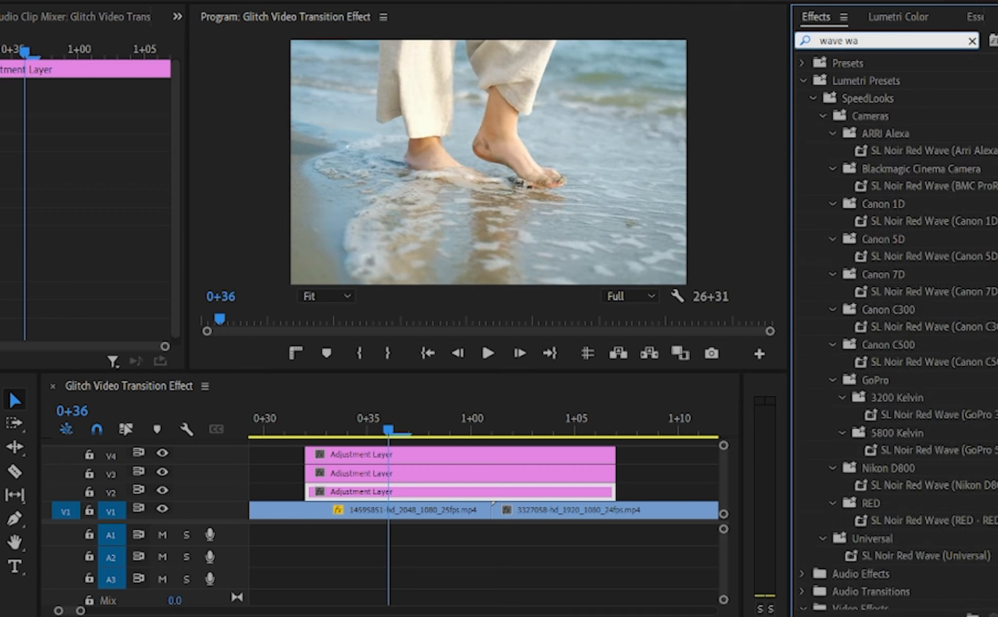
{"action": "type", "text": "r"}
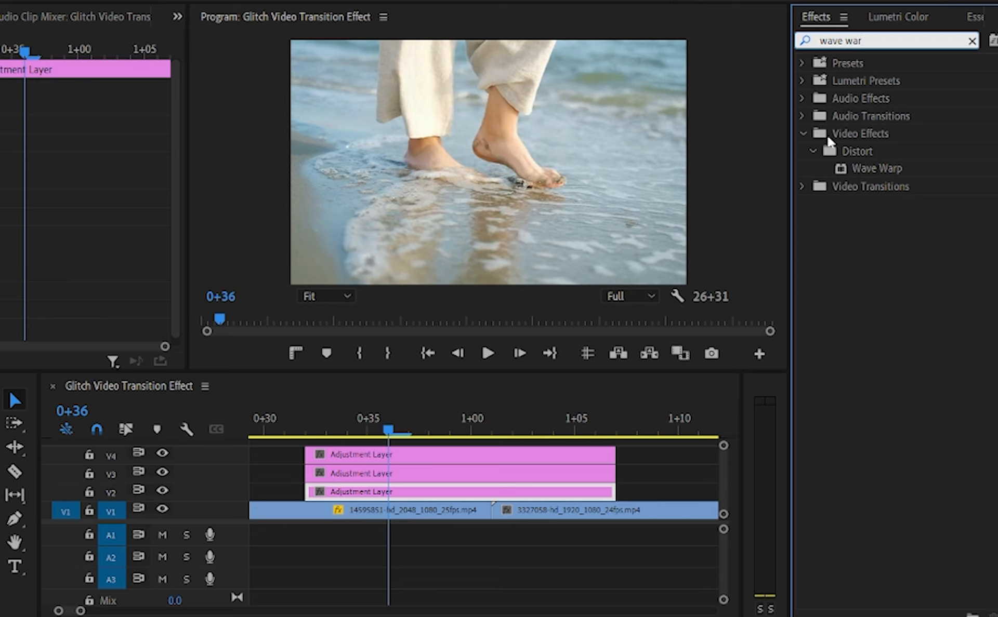
{"action": "mouse_move", "coordinate": [871, 166]}
{"action": "left_mouse_down"}
{"action": "mouse_move", "coordinate": [724, 240]}
{"action": "mouse_move", "coordinate": [390, 475]}
{"action": "mouse_move", "coordinate": [387, 496]}
{"action": "left_mouse_up"}
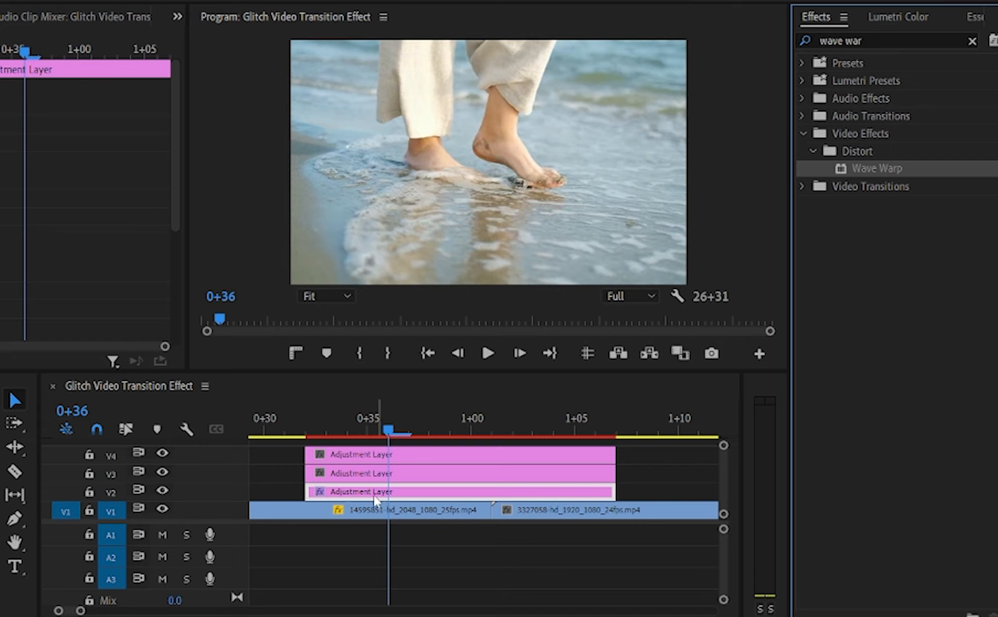
Set the Wave Warp's Wave Type to Noise and its Direction to 0.
{"action": "scroll", "coordinate": [245, 244], "scroll_direction": "down", "scroll_amount": 3}
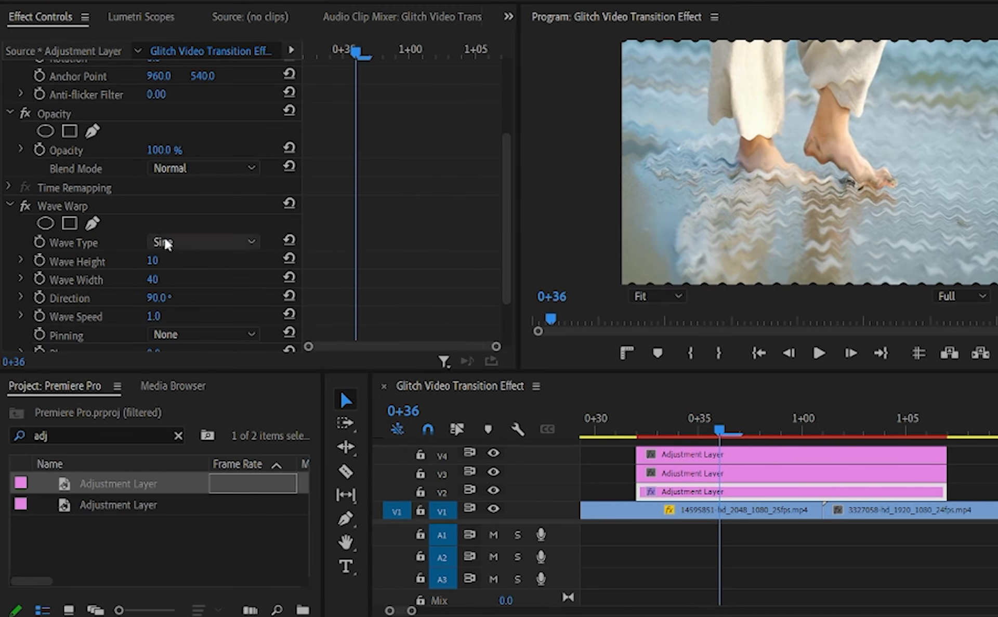
{"action": "scroll", "coordinate": [218, 215], "scroll_direction": "down", "scroll_amount": 1}
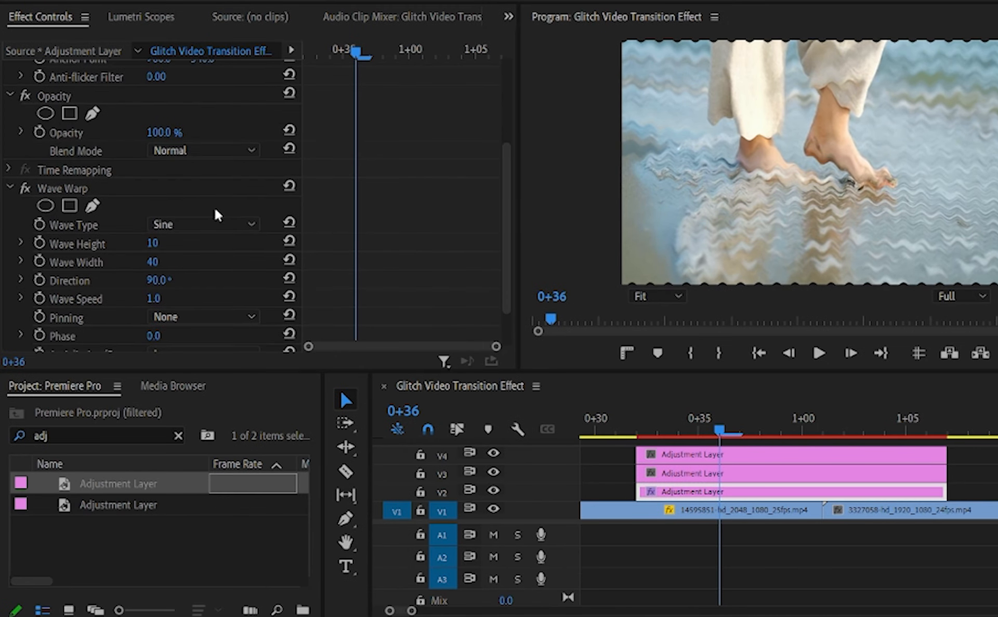
{"action": "left_click", "coordinate": [168, 225]}
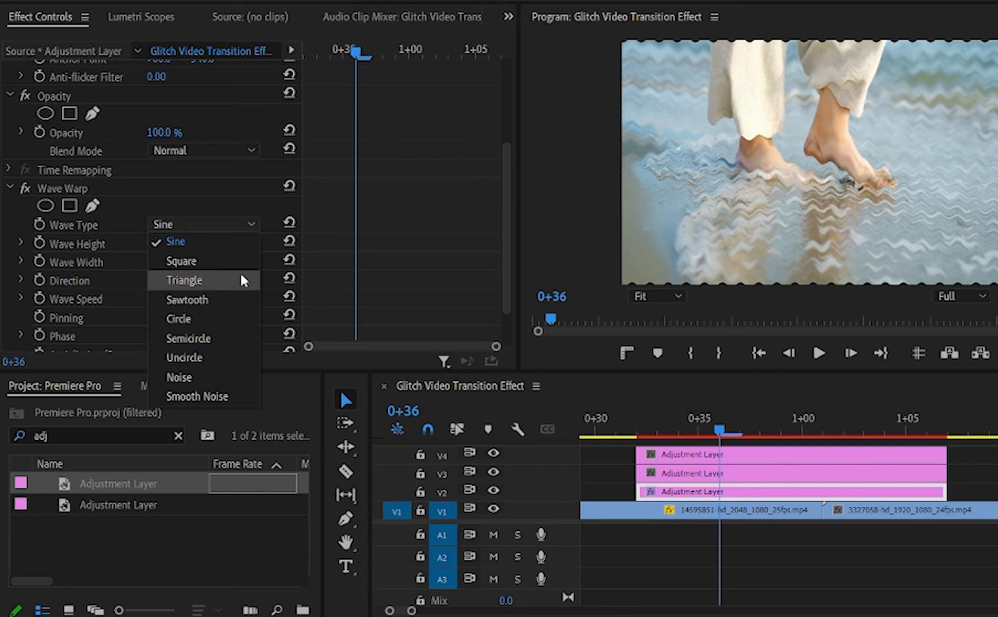
{"action": "left_click", "coordinate": [203, 384]}
{"action": "scroll", "coordinate": [249, 295], "scroll_direction": "down", "scroll_amount": 1}
{"action": "left_click", "coordinate": [160, 263]}
{"action": "type", "text": "0"}
{"action": "key", "text": "Return"}
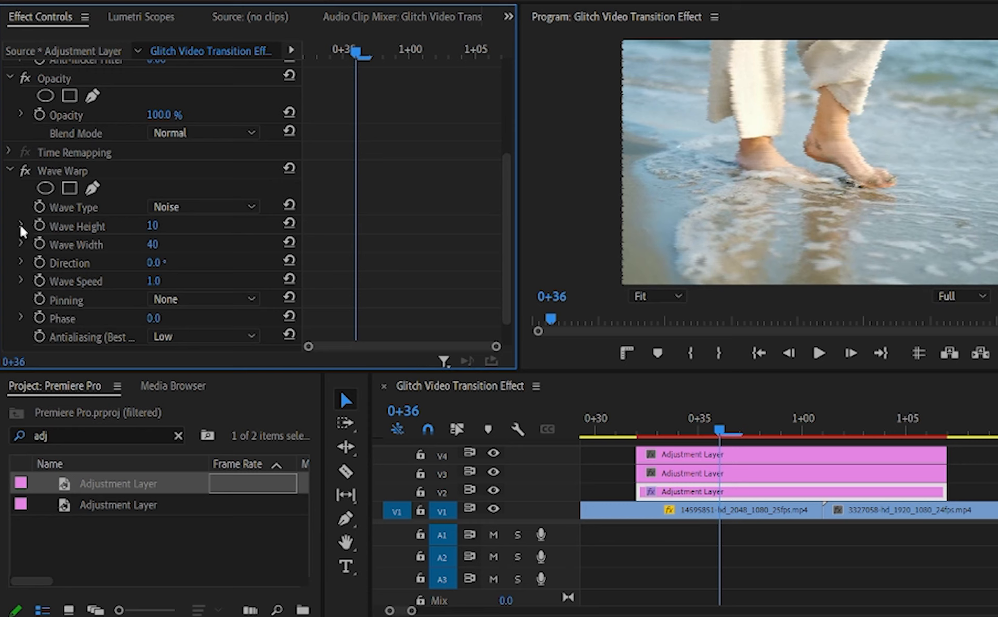
Set the Wave Warp's Wave Height to -250 and Wave Width to 7500.
{"action": "left_click", "coordinate": [158, 228]}
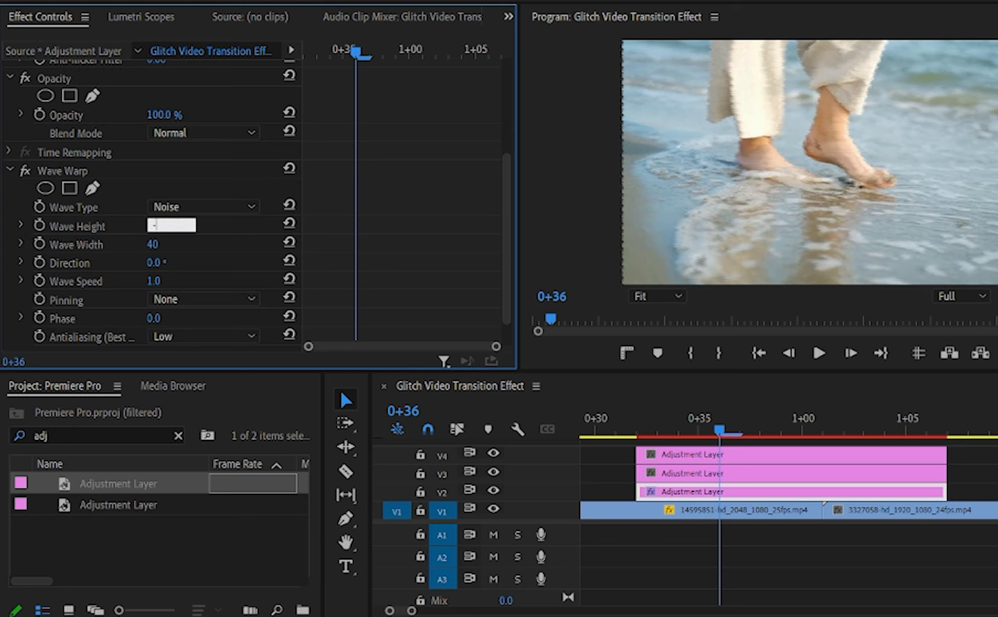
{"action": "key", "text": "Return"}
{"action": "left_click", "coordinate": [169, 243]}
{"action": "type", "text": "7500"}
{"action": "key", "text": "Return"}
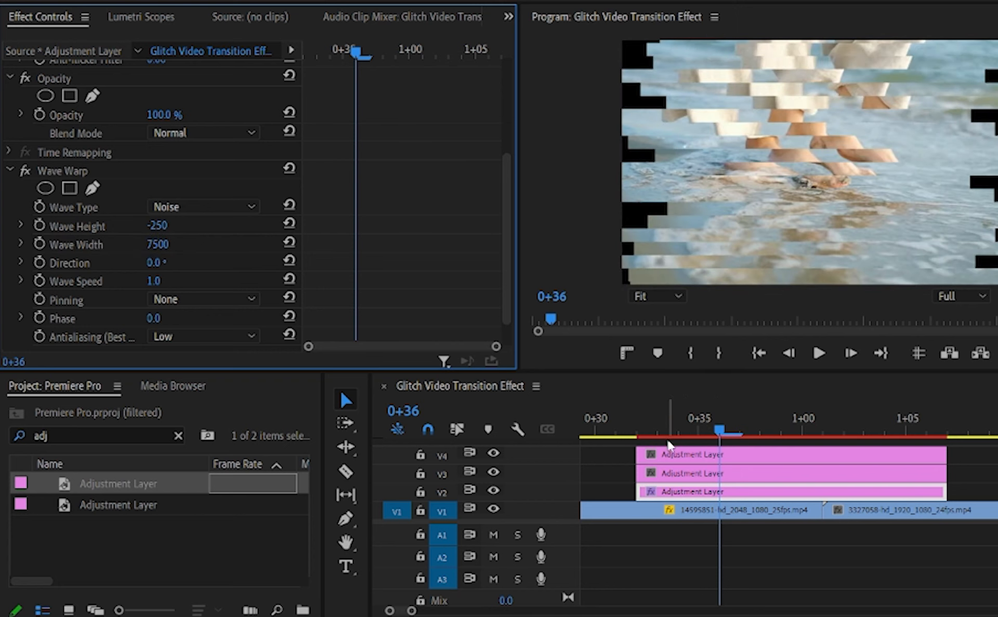
Split the V2 adjustment layer near its start at 0+33, 0+35, 0+36 and 0+38.
{"action": "left_click", "coordinate": [773, 433]}
{"action": "left_click_drag", "start_coordinate": [773, 433], "coordinate": [636, 434]}
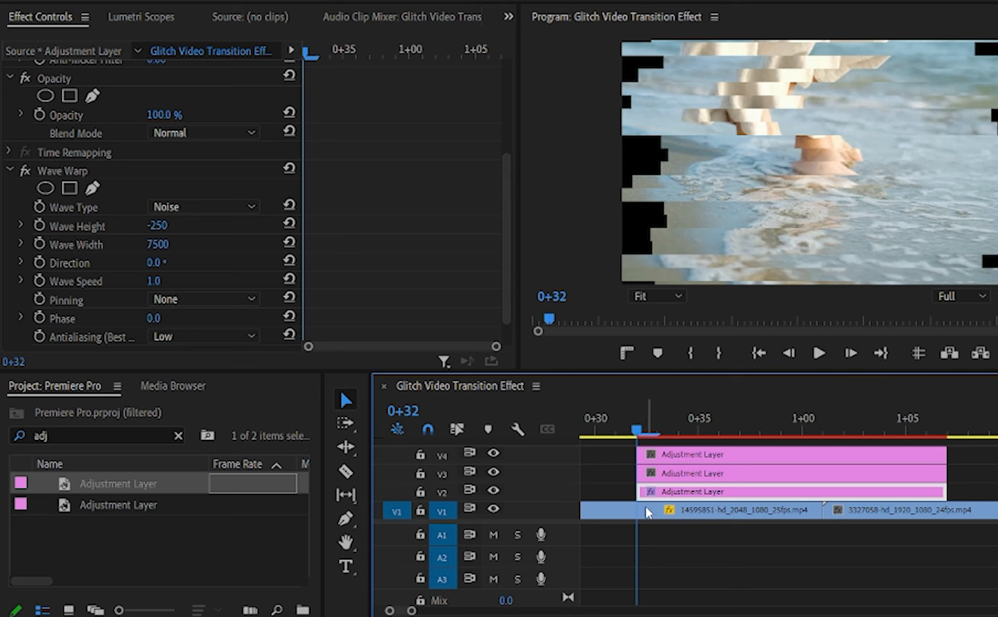
{"action": "left_click", "coordinate": [850, 356]}
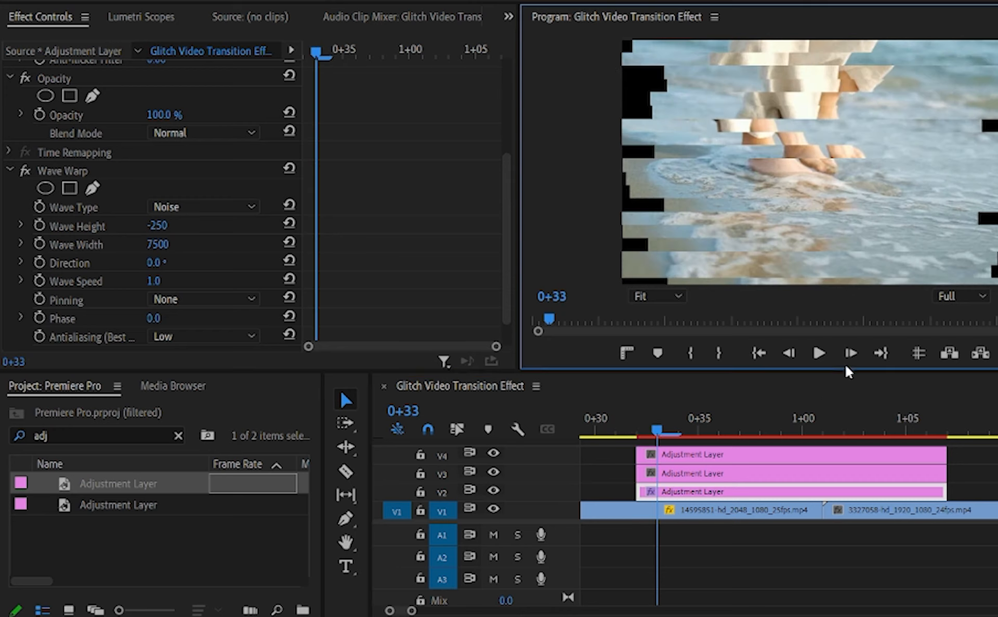
{"action": "key", "text": "c"}
{"action": "left_click", "coordinate": [655, 491]}
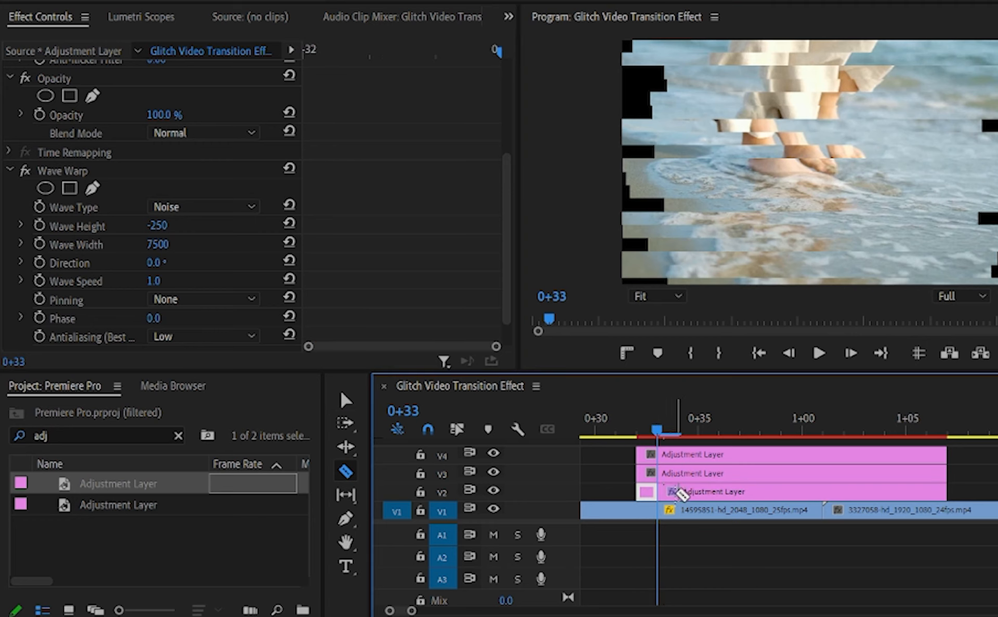
{"action": "left_click", "coordinate": [853, 355]}
{"action": "left_click", "coordinate": [852, 355]}
{"action": "left_click", "coordinate": [699, 492]}
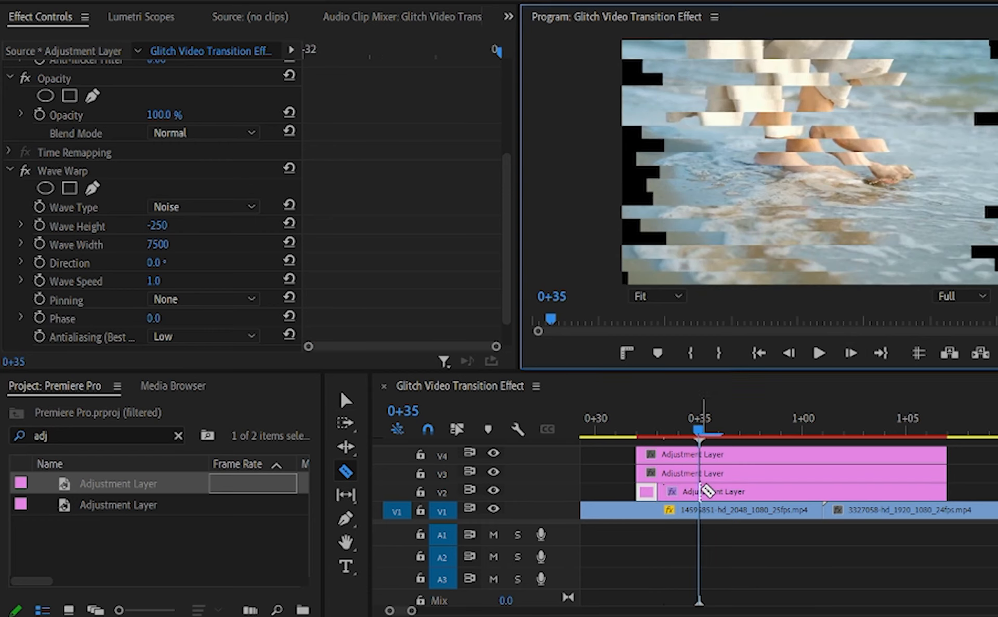
{"action": "left_click", "coordinate": [849, 353]}
{"action": "left_click", "coordinate": [724, 491]}
{"action": "left_click", "coordinate": [850, 354]}
{"action": "left_click", "coordinate": [850, 355]}
{"action": "left_click", "coordinate": [761, 491]}
Delete the V2 adjustment layer pieces from 0+33 to 0+35 and from 0+36 to 0+38, leaving gaps.
{"action": "key", "text": "v"}
{"action": "left_click", "coordinate": [677, 492]}
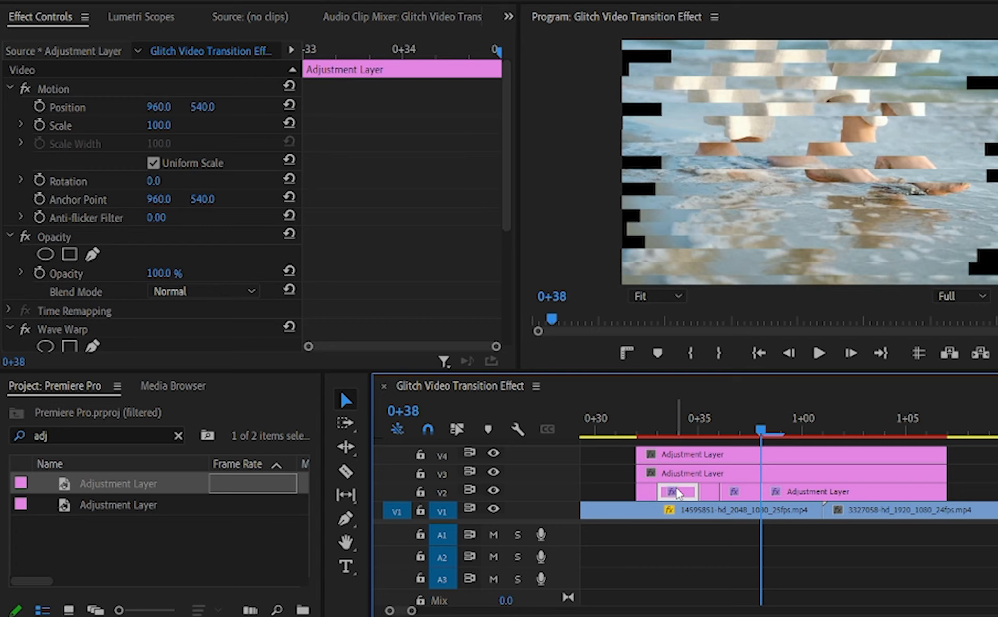
{"action": "key", "text": "Delete"}
{"action": "left_click", "coordinate": [742, 493]}
{"action": "key", "text": "Delete"}
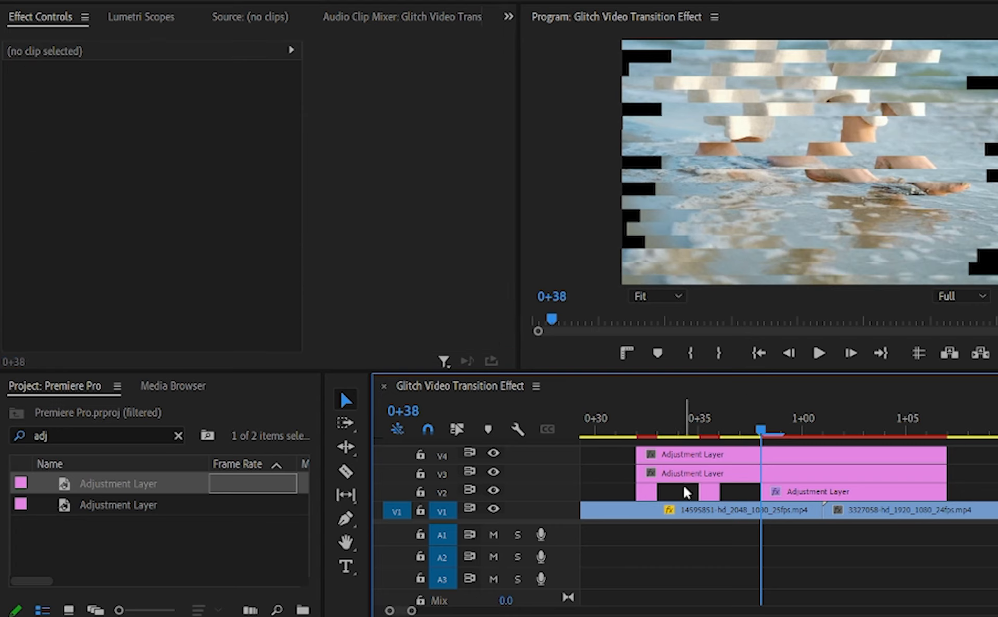
Split the V2 adjustment layer at 1+04 and 1+06 and delete the piece in between.
{"action": "left_click", "coordinate": [948, 424]}
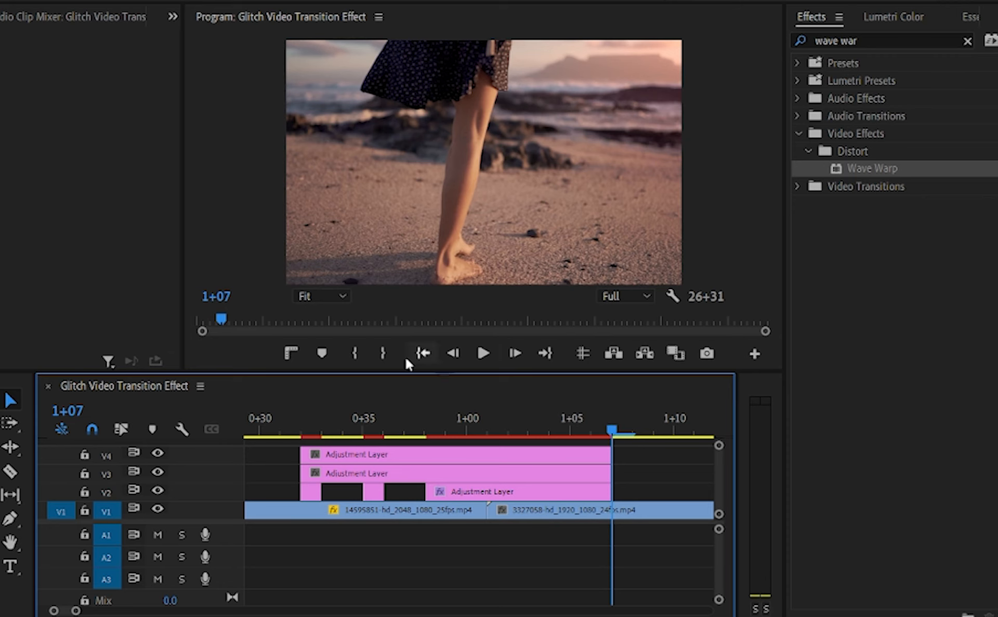
{"action": "left_click", "coordinate": [453, 352]}
{"action": "key", "text": "c"}
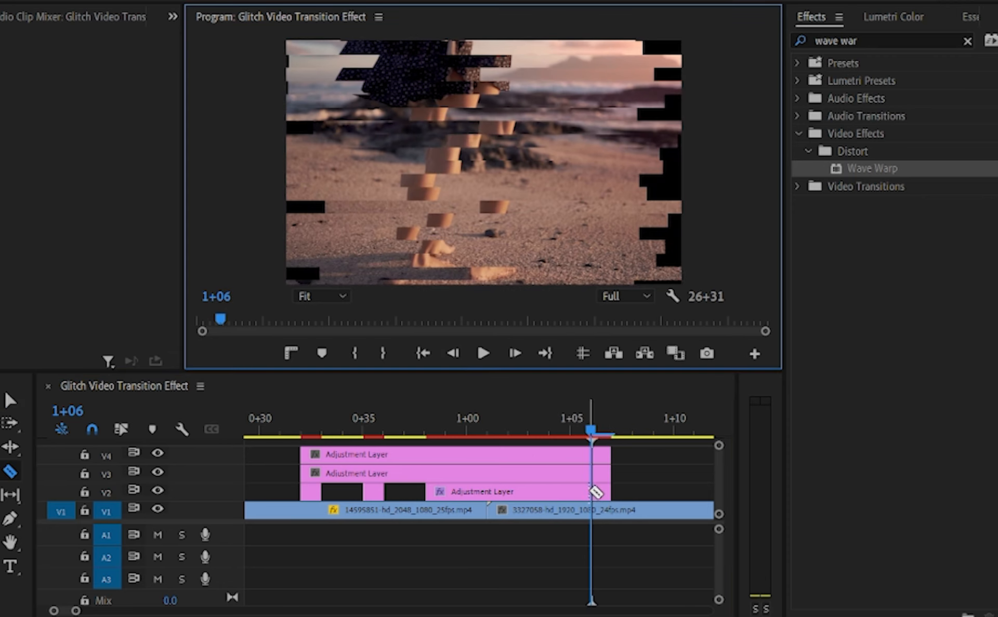
{"action": "left_click", "coordinate": [453, 353]}
{"action": "left_click", "coordinate": [452, 353]}
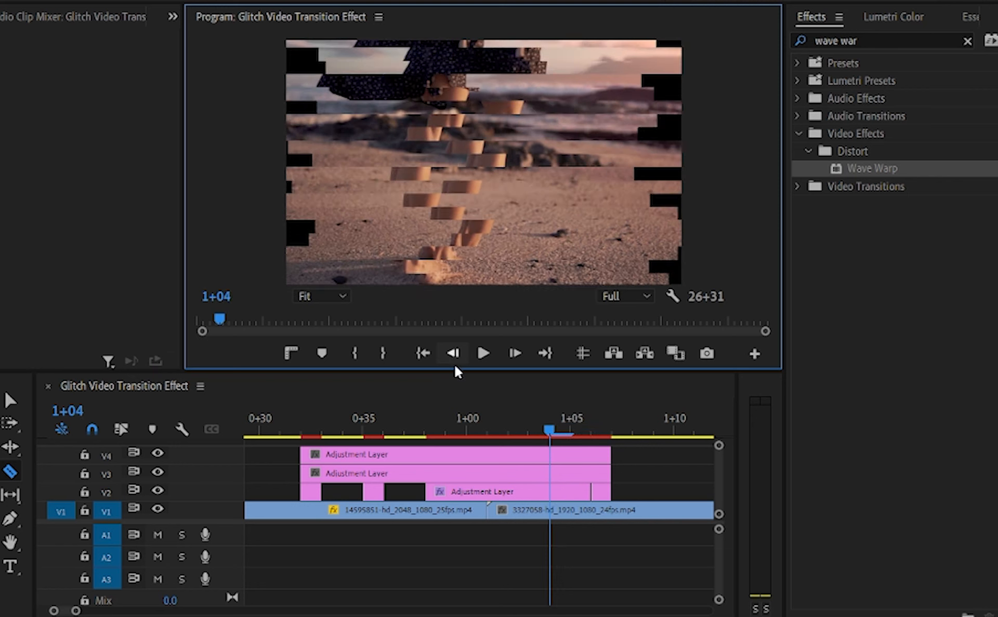
{"action": "left_click", "coordinate": [555, 494]}
{"action": "key", "text": "v"}
{"action": "left_click", "coordinate": [568, 496]}
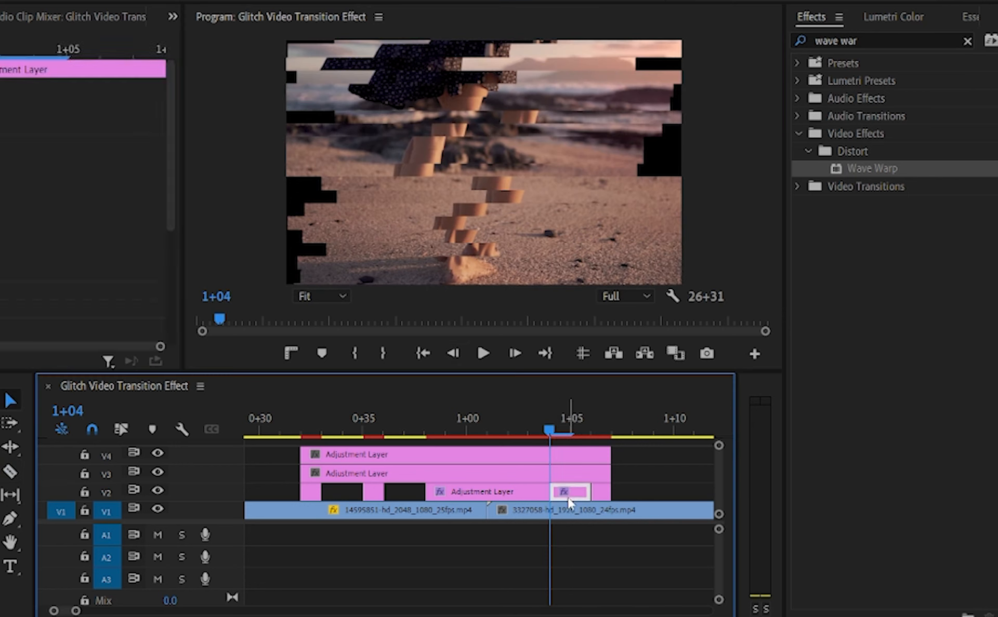
{"action": "key", "text": "Delete"}
{"action": "left_click", "coordinate": [535, 491]}
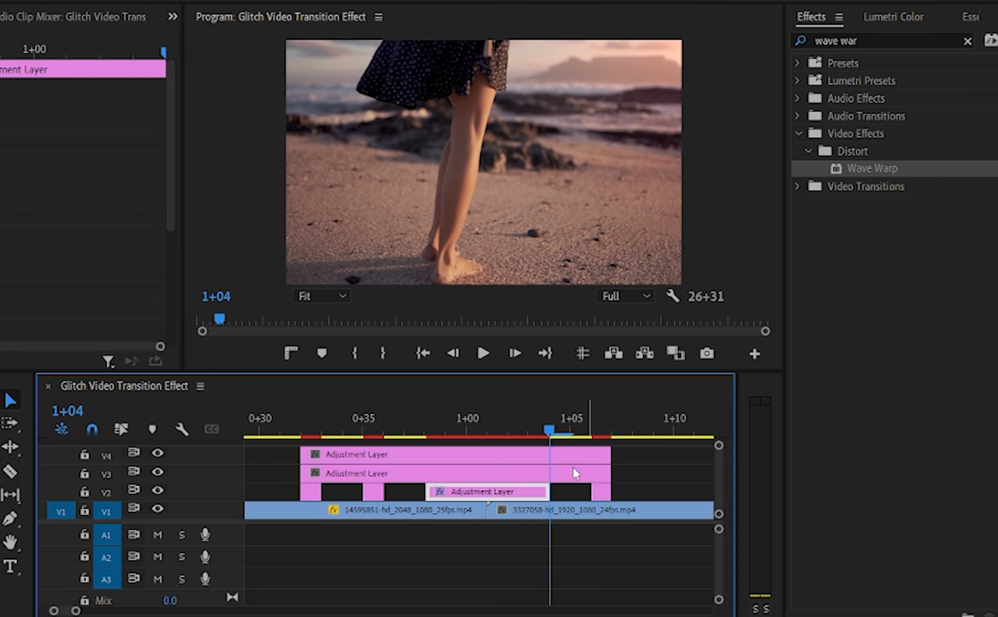
Find the VR Digital Glitch effect and apply it to the adjustment layer on V3.
{"action": "left_click", "coordinate": [389, 474]}
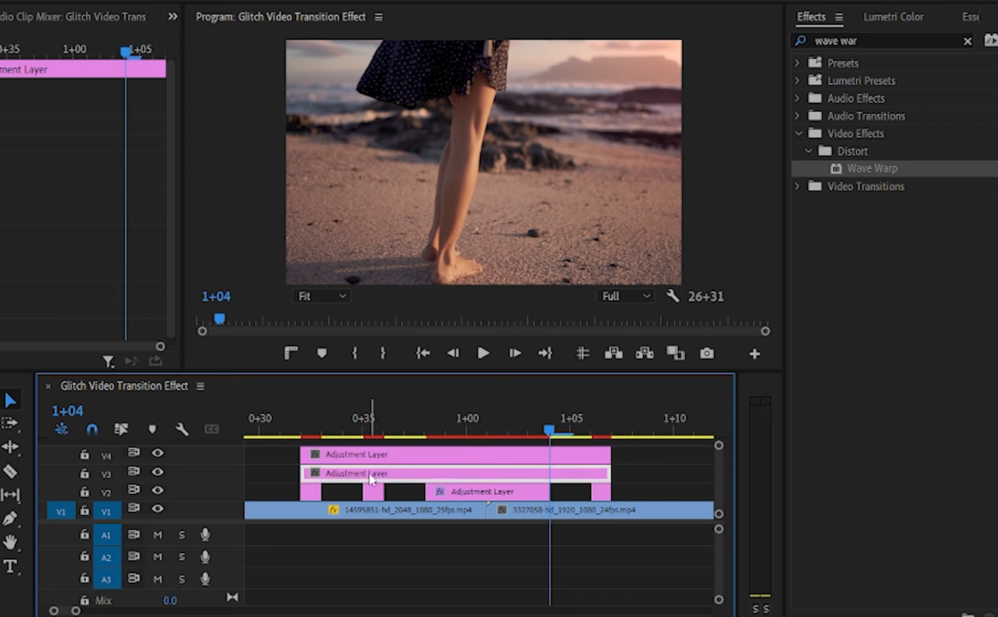
{"action": "left_click_drag", "start_coordinate": [875, 40], "coordinate": [782, 43]}
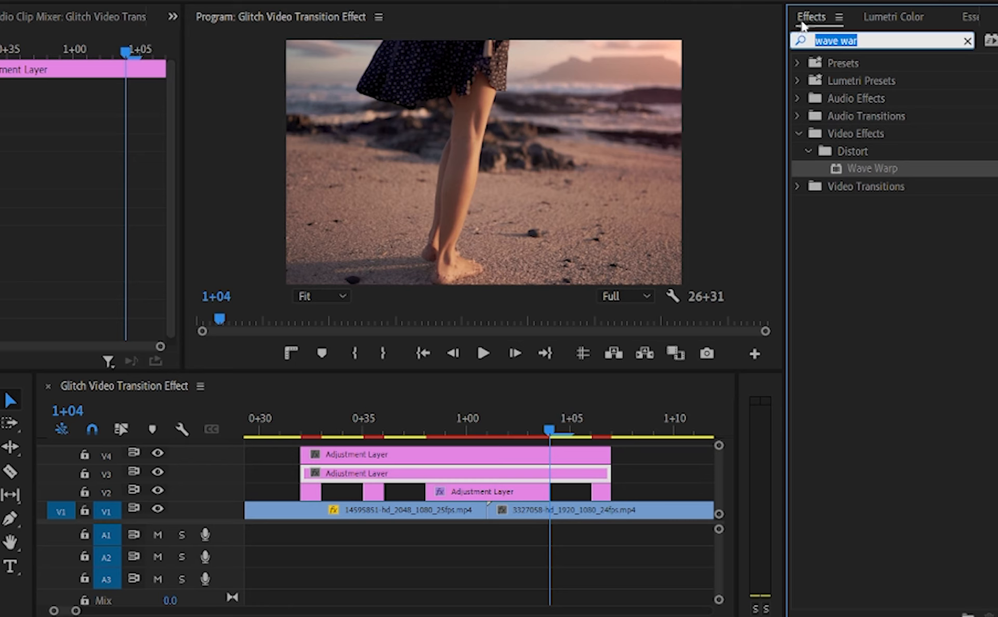
{"action": "key", "text": "BackSpace"}
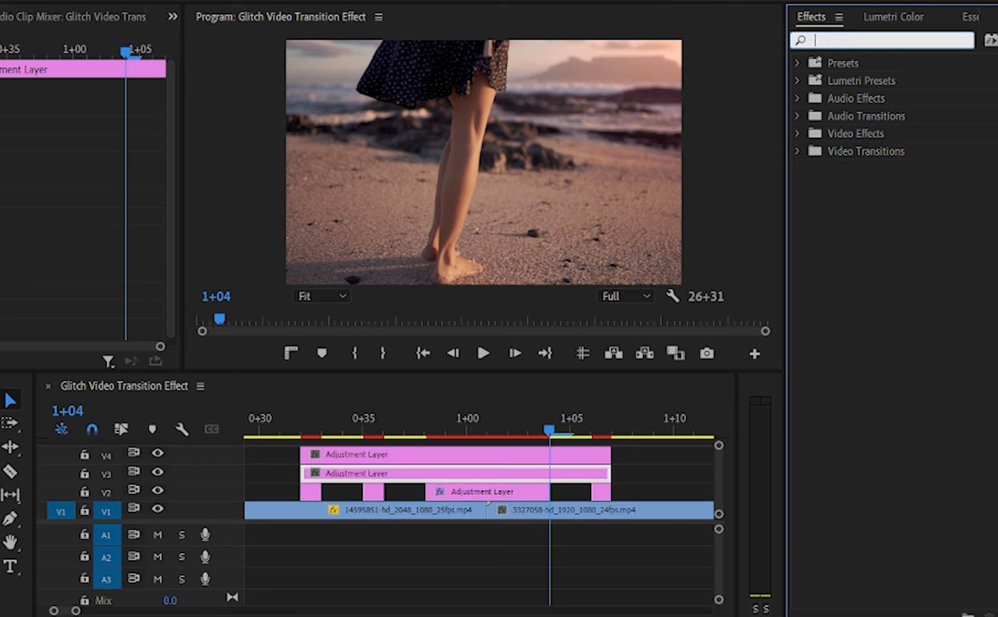
{"action": "type", "text": "Vr d"}
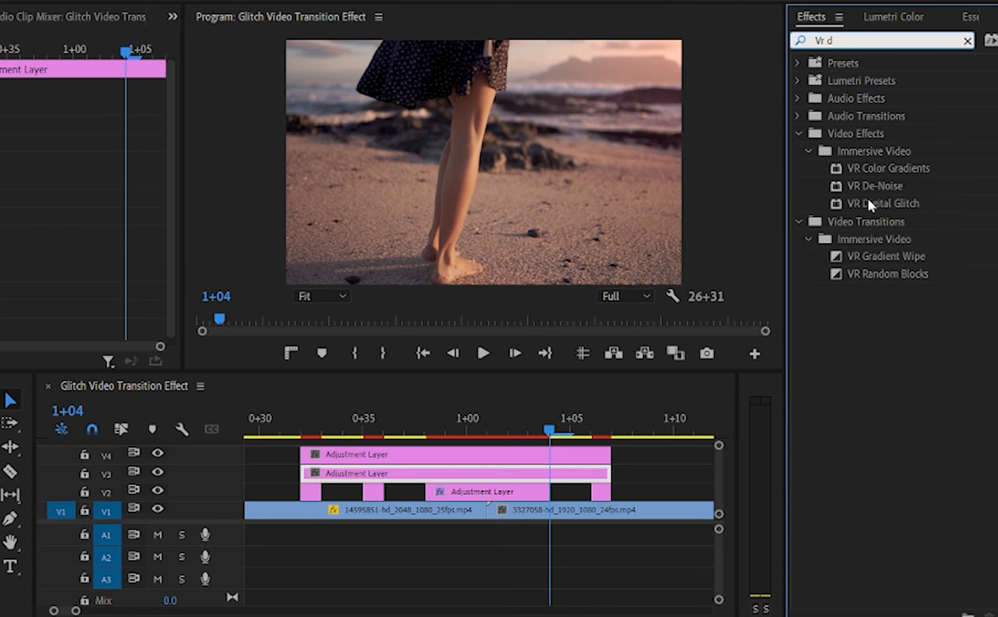
{"action": "left_click_drag", "start_coordinate": [868, 200], "coordinate": [381, 477]}
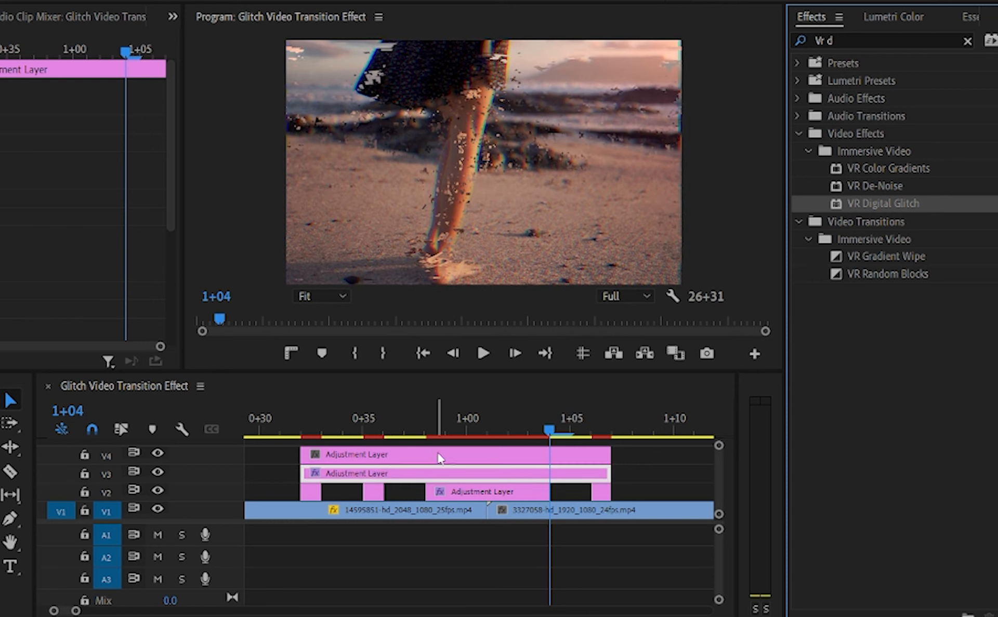
Trim both ends of the V3 adjustment layer to match the long middle V2 piece, from 0+38 to 1+04.
{"action": "left_click", "coordinate": [317, 479]}
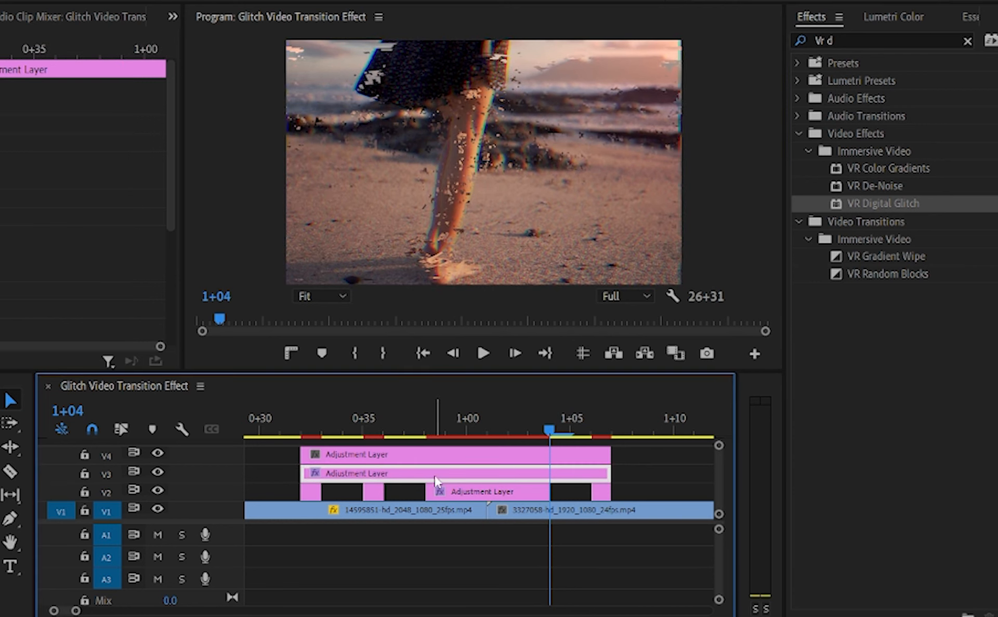
{"action": "left_click_drag", "start_coordinate": [304, 474], "coordinate": [425, 485]}
{"action": "left_click_drag", "start_coordinate": [610, 474], "coordinate": [541, 474]}
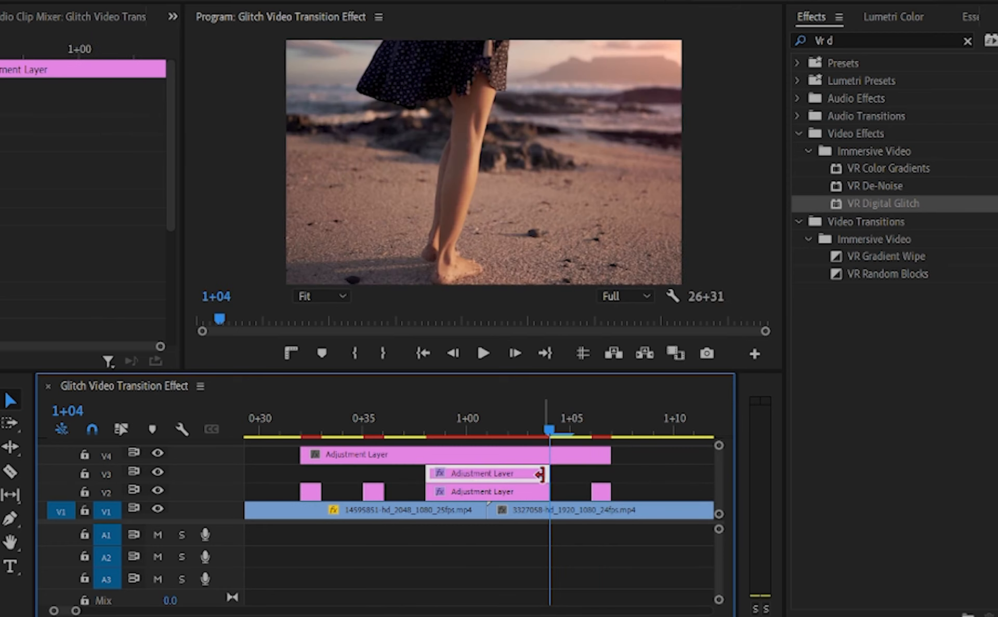
Find the VR Chromatic Aberrations effect and apply it to the adjustment layer on V4.
{"action": "left_click", "coordinate": [967, 41]}
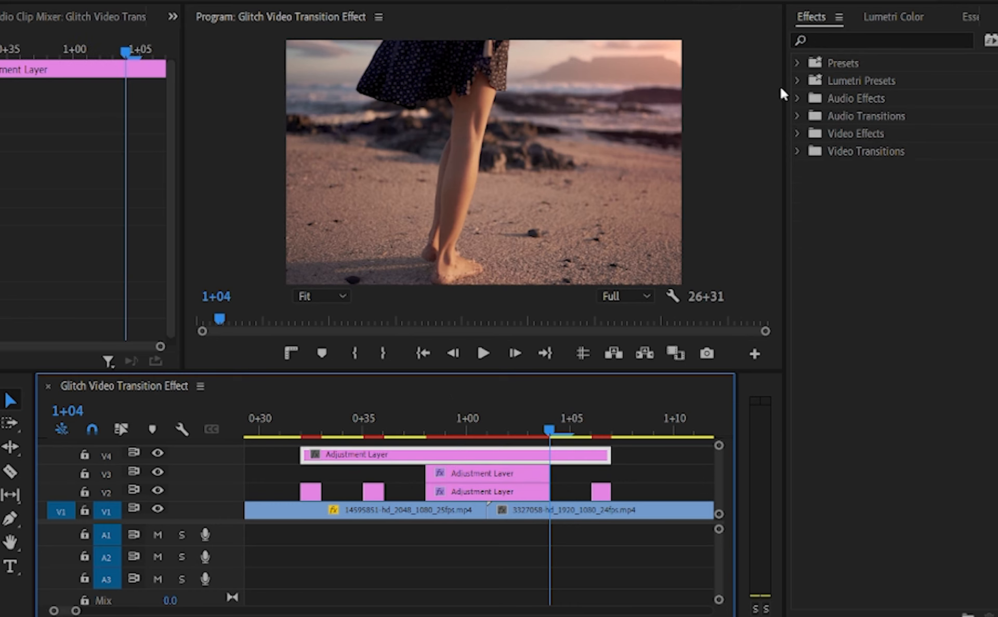
{"action": "left_click", "coordinate": [842, 39]}
{"action": "type", "text": "vr c"}
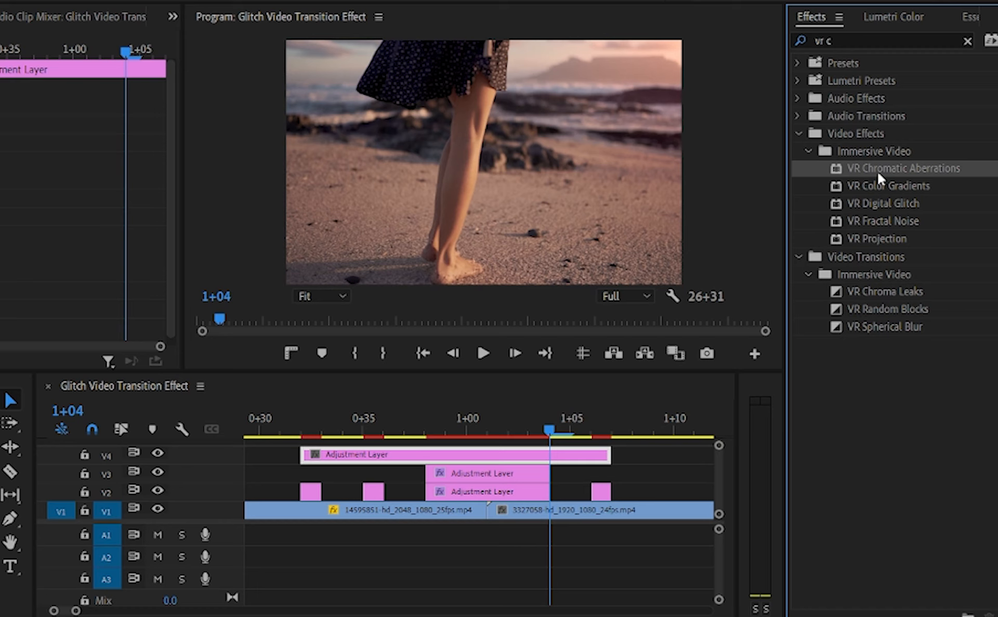
{"action": "left_click_drag", "start_coordinate": [878, 171], "coordinate": [457, 457]}
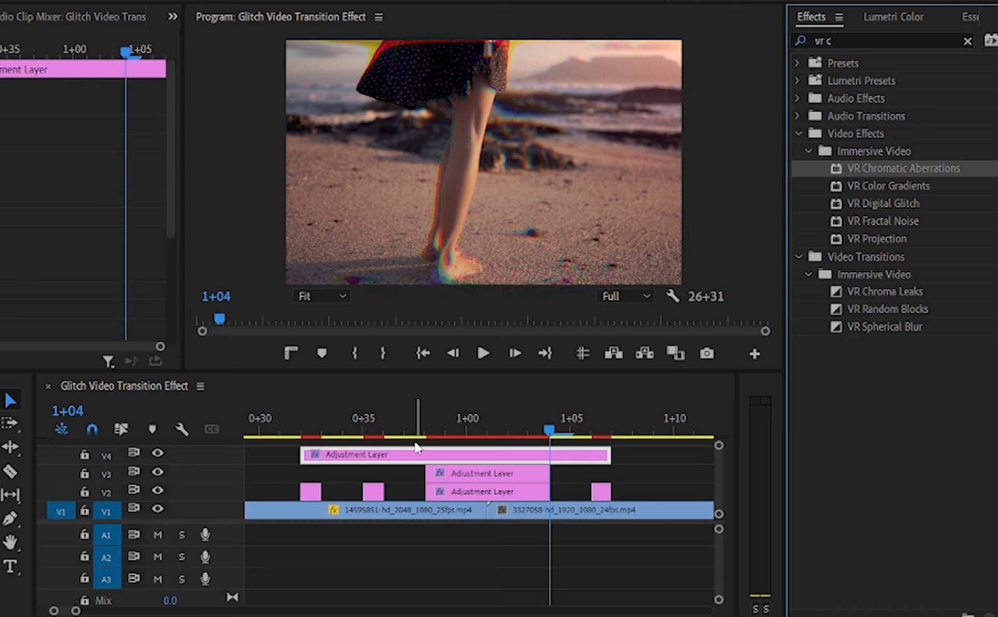
Play the glitch transition from 0+31 past the end of the adjustment layers to review the combined effects.
{"action": "left_click_drag", "start_coordinate": [358, 413], "coordinate": [279, 411]}
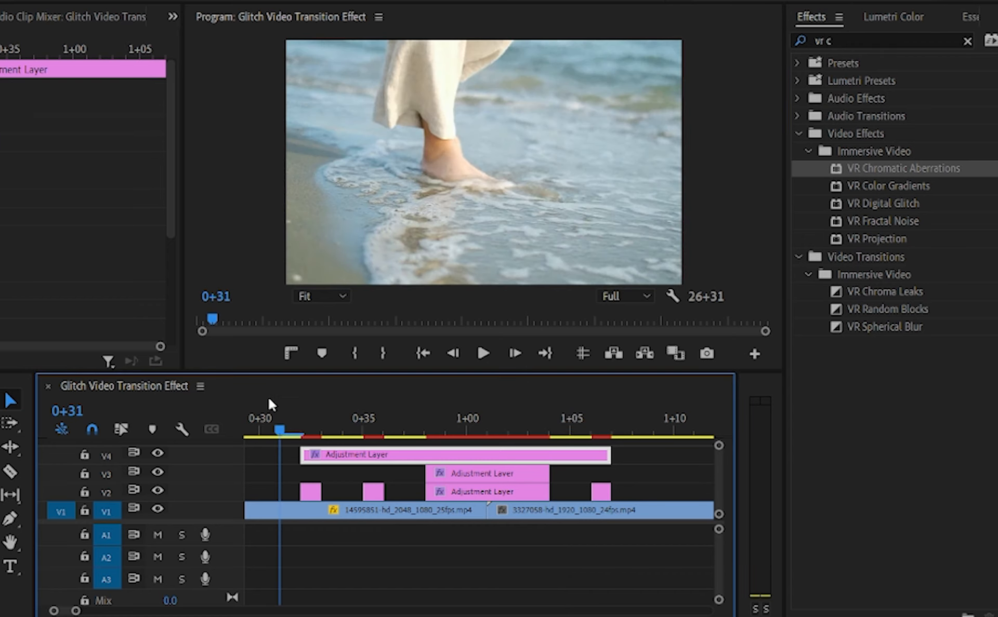
{"action": "key", "text": "space"}
{"action": "key", "text": "space"}
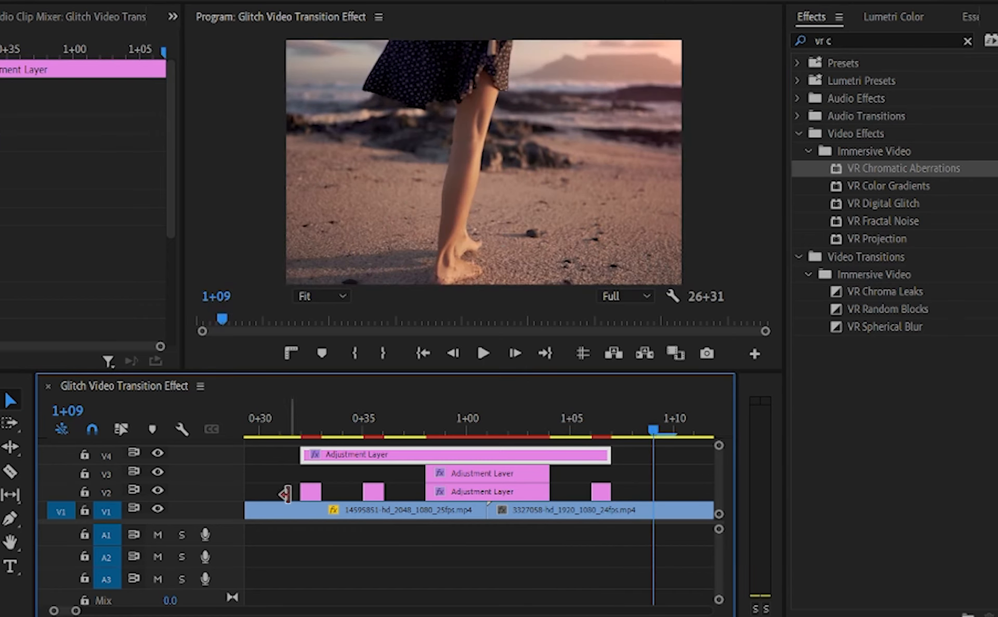
{"action": "left_click_drag", "start_coordinate": [73, 612], "coordinate": [159, 612]}
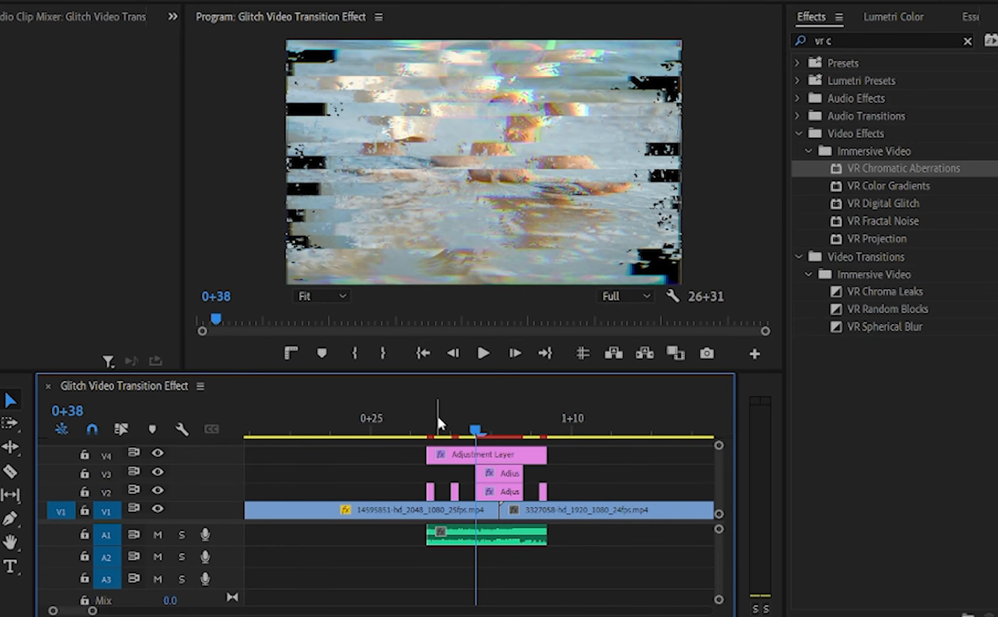
{"action": "left_click", "coordinate": [436, 416]}
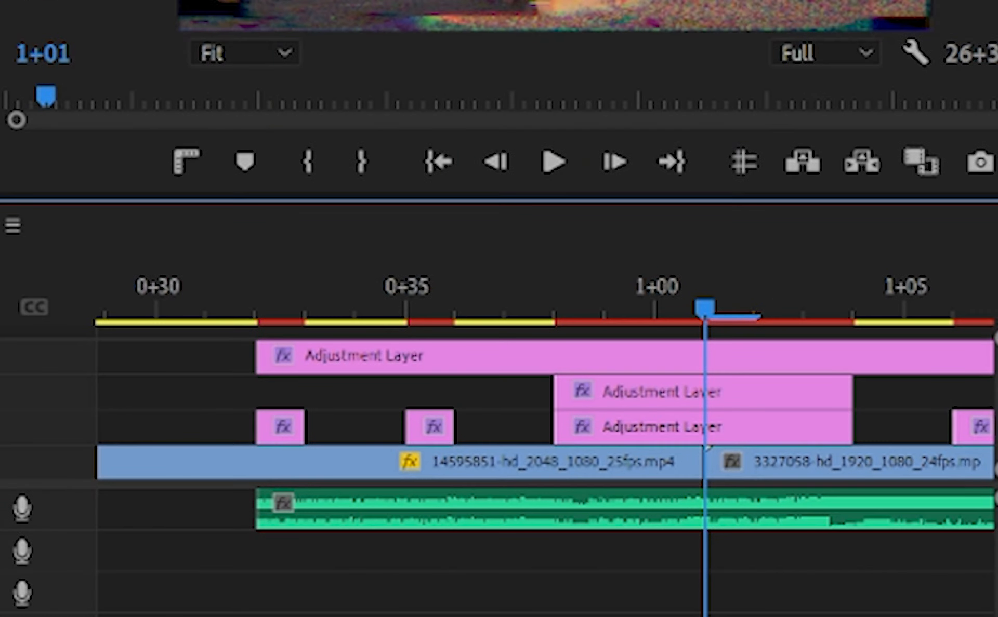
Split the glitch sound on A1 at the inner edges of the V2 adjustment layer pieces: 0+33, 0+35, 0+36, 0+38, 1+04 and 1+06.
{"action": "key", "text": "minus"}
{"action": "key", "text": "minus"}
{"action": "key", "text": "minus"}
{"action": "key", "text": "minus"}
{"action": "key", "text": "c"}
{"action": "left_click", "coordinate": [305, 512]}
{"action": "left_click", "coordinate": [361, 512]}
{"action": "left_click", "coordinate": [393, 512]}
{"action": "left_click", "coordinate": [450, 512]}
{"action": "left_click", "coordinate": [624, 512]}
{"action": "left_click", "coordinate": [684, 511]}
Delete the three A1 audio pieces that lie under the gaps between the V2 adjustment layer pieces.
{"action": "key", "text": "v"}
{"action": "left_click", "coordinate": [343, 523]}
{"action": "key", "text": "Delete"}
{"action": "left_click", "coordinate": [423, 522]}
{"action": "key", "text": "Delete"}
{"action": "left_click", "coordinate": [651, 513]}
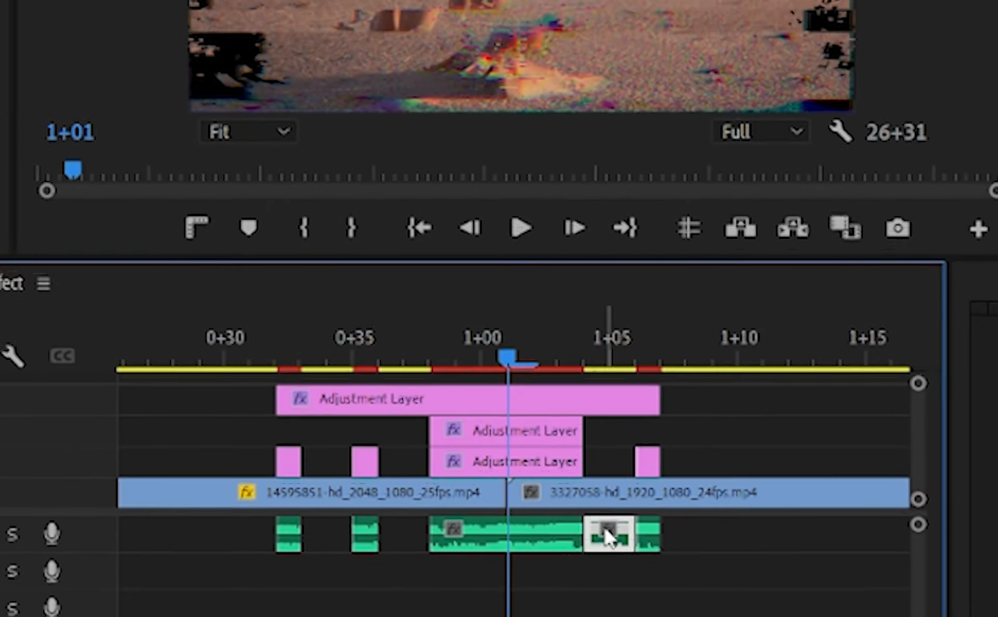
{"action": "key", "text": "Delete"}
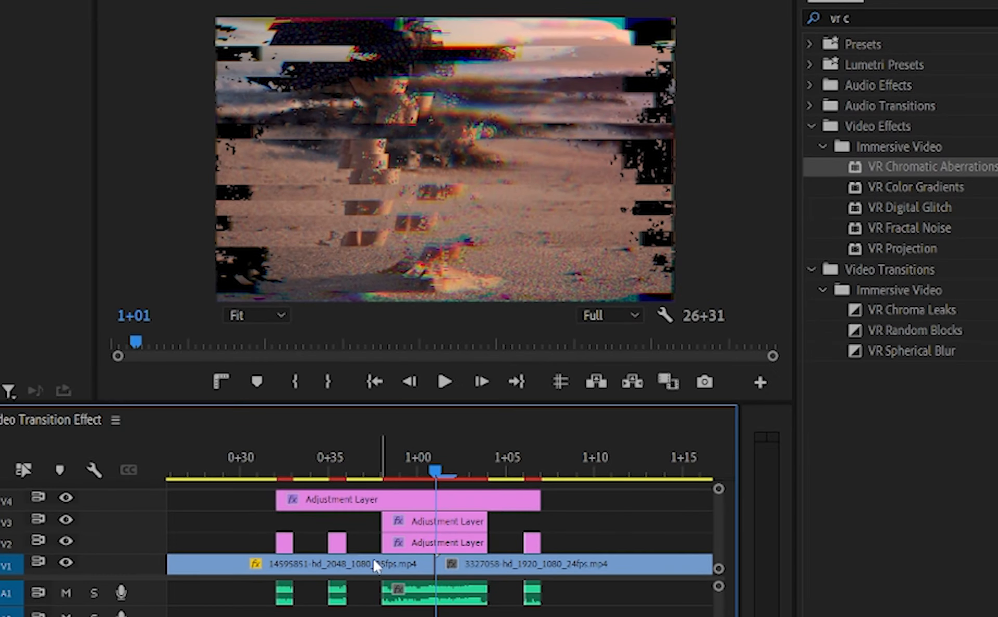
Play the transition from about 0+30 to check the glitch picture together with its sound.
{"action": "left_click", "coordinate": [240, 355]}
{"action": "key", "text": "space"}
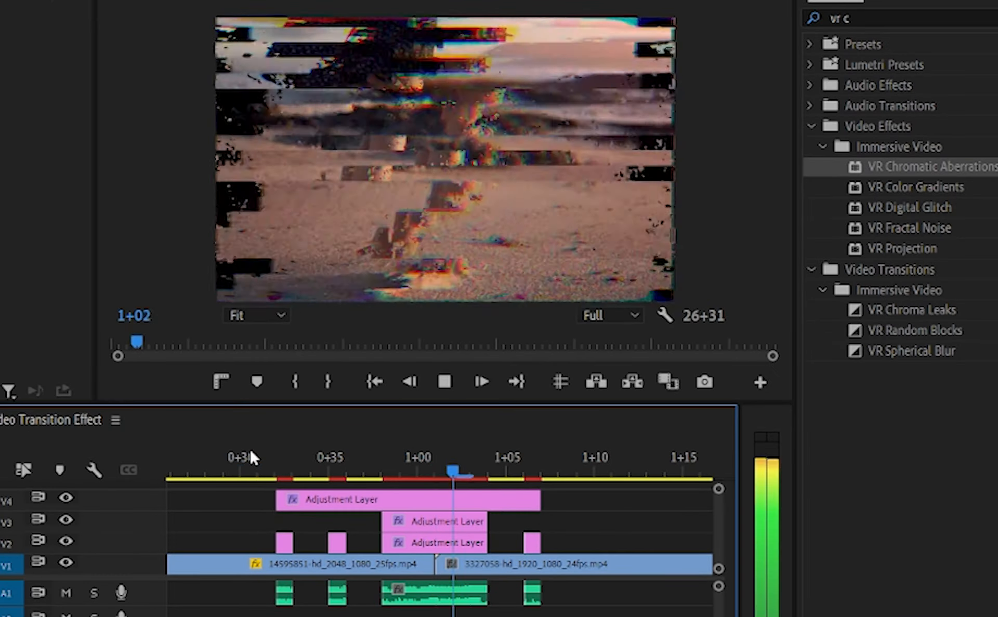
{"action": "key", "text": "space"}
Add a large text title "Walk" over the second beach clip, starting at 1+16 on V2.
{"action": "key", "text": "backslash"}
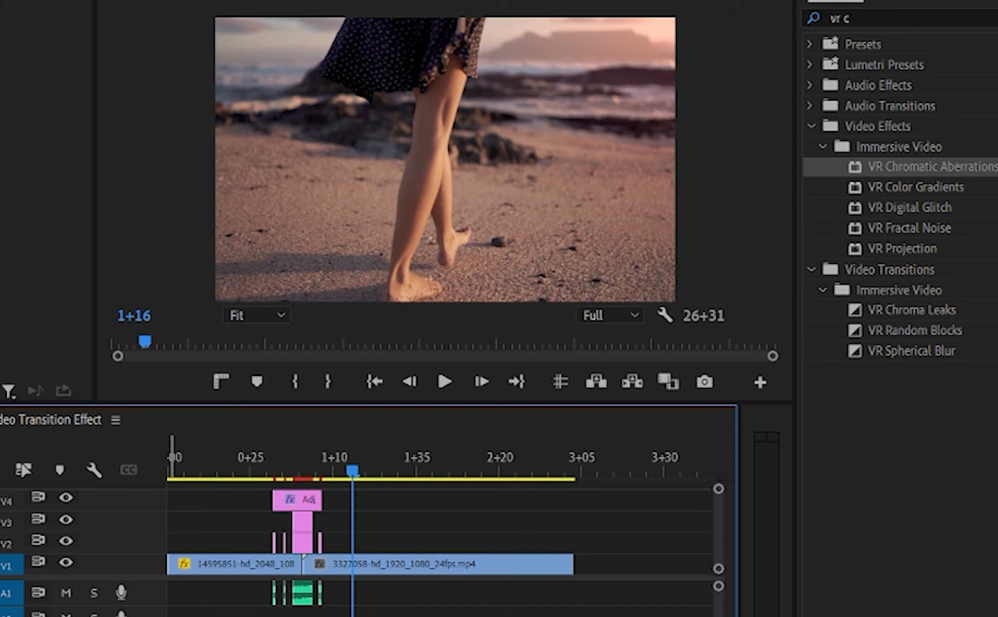
{"action": "key", "text": "equal"}
{"action": "key", "text": "equal"}
{"action": "key", "text": "minus"}
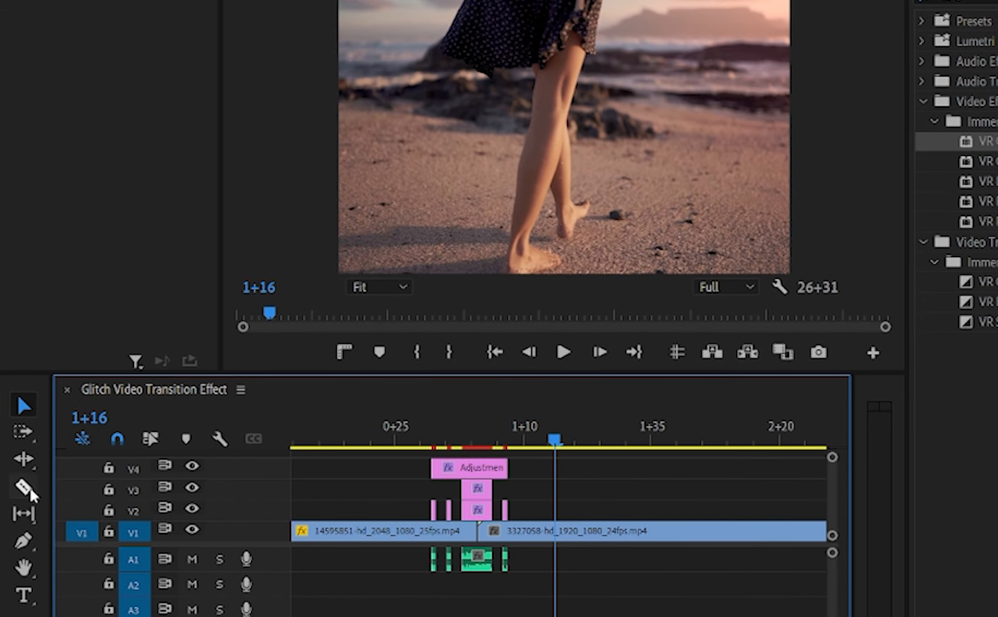
{"action": "left_click", "coordinate": [23, 595]}
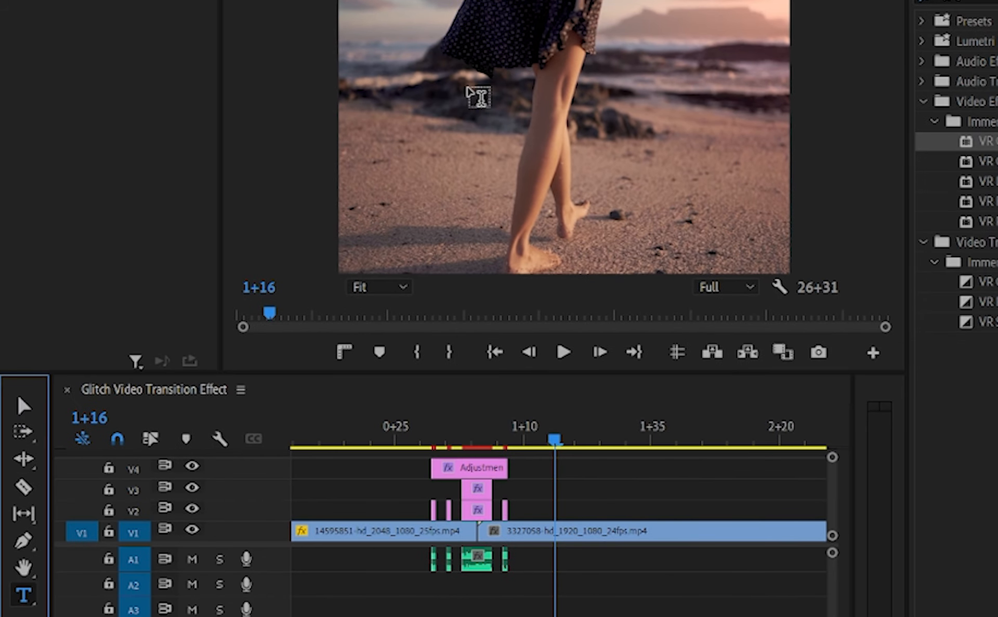
{"action": "left_click", "coordinate": [457, 92]}
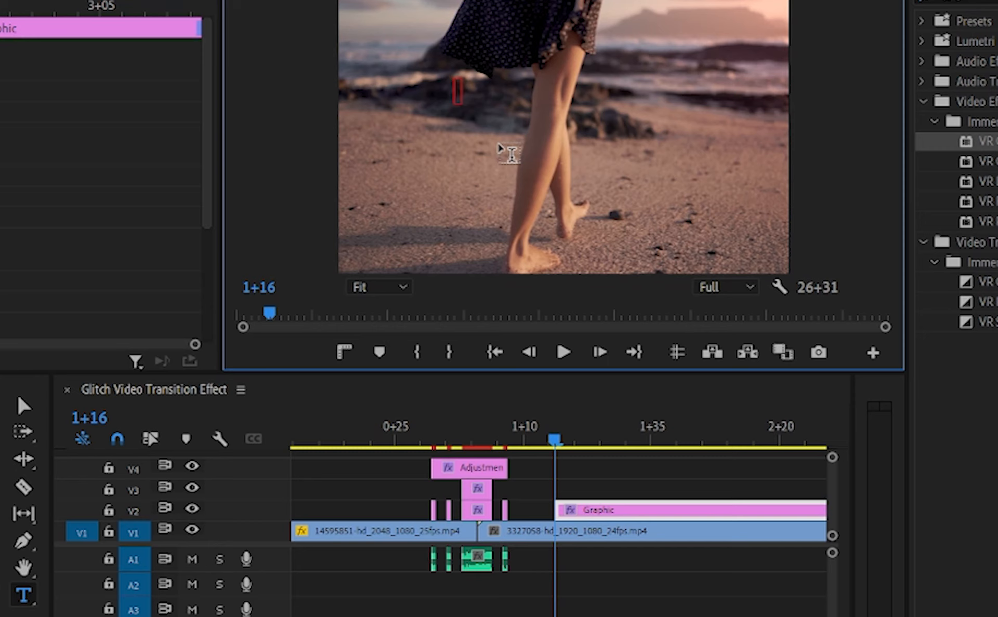
{"action": "type", "text": "Walk"}
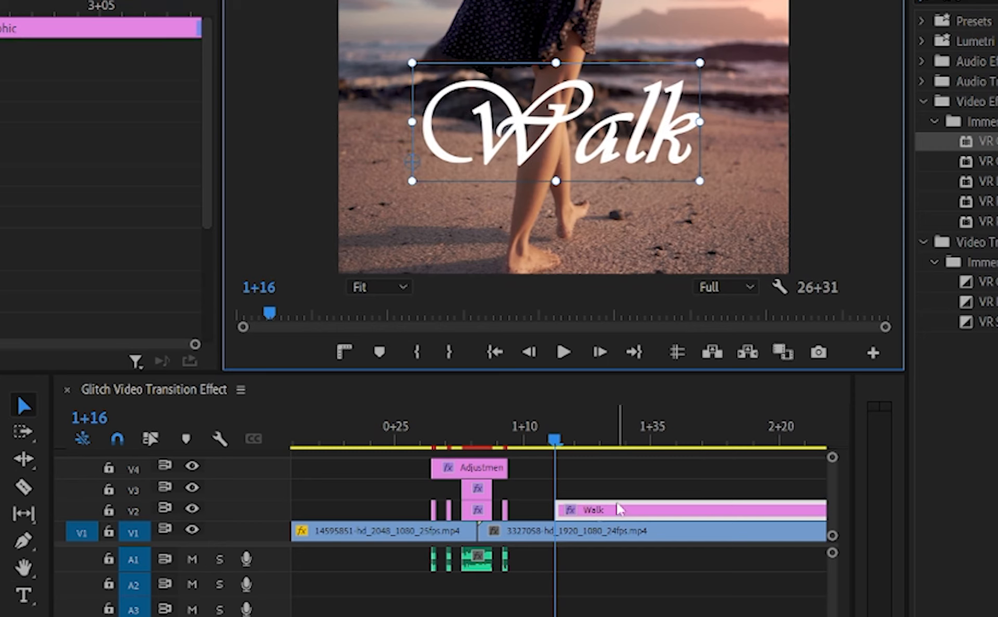
{"action": "key", "text": "minus"}
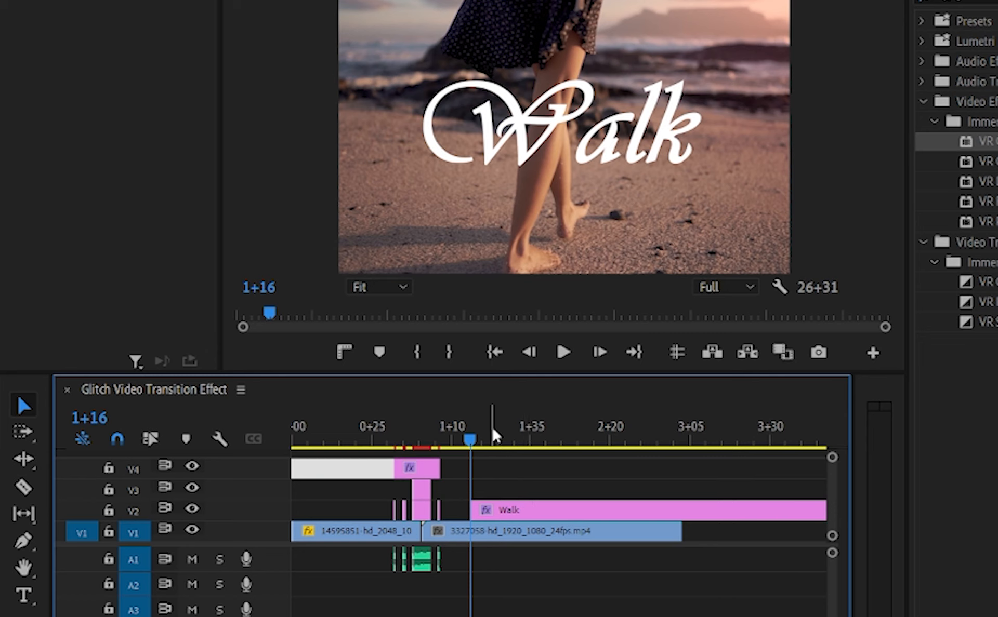
Duplicate the transition's adjustment layers onto the tracks above the Walk title and its audio pieces onto A1, aligned with the title's start.
{"action": "left_click", "coordinate": [489, 427]}
{"action": "left_click_drag", "start_coordinate": [377, 461], "coordinate": [499, 493]}
{"action": "left_click_drag", "start_coordinate": [375, 554], "coordinate": [449, 575]}
{"action": "left_click_drag", "start_coordinate": [422, 559], "coordinate": [499, 560]}
Cut the Walk title where the copied adjustment layers end and delete the remainder.
{"action": "key", "text": "c"}
{"action": "left_click", "coordinate": [521, 508]}
{"action": "key", "text": "v"}
{"action": "left_click", "coordinate": [548, 517]}
{"action": "key", "text": "Delete"}
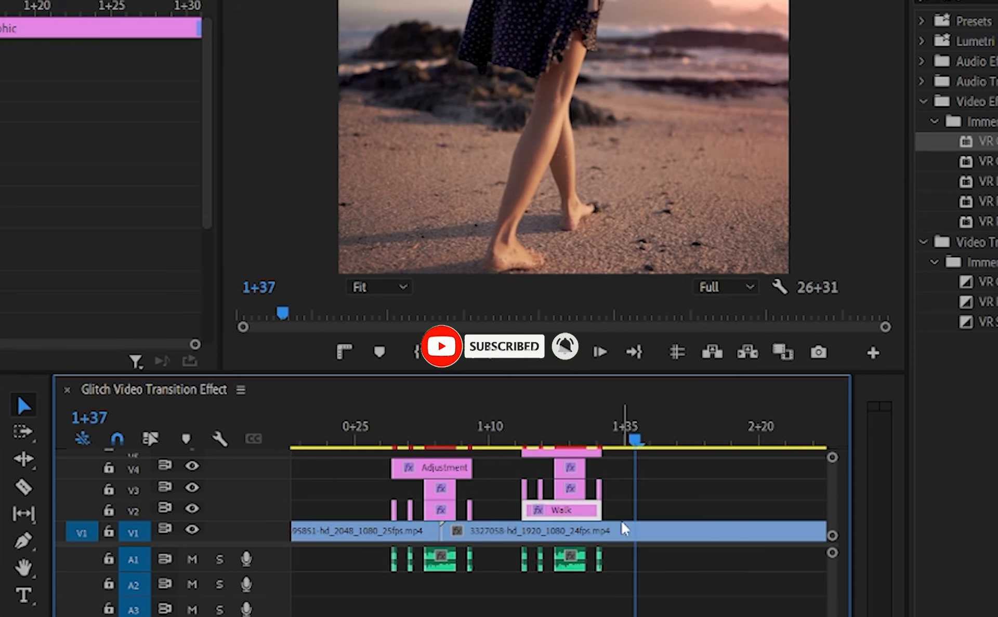
Nest the Walk title together with the copied adjustment layers above it, keeping the default sequence name.
{"action": "left_click_drag", "start_coordinate": [616, 507], "coordinate": [506, 413]}
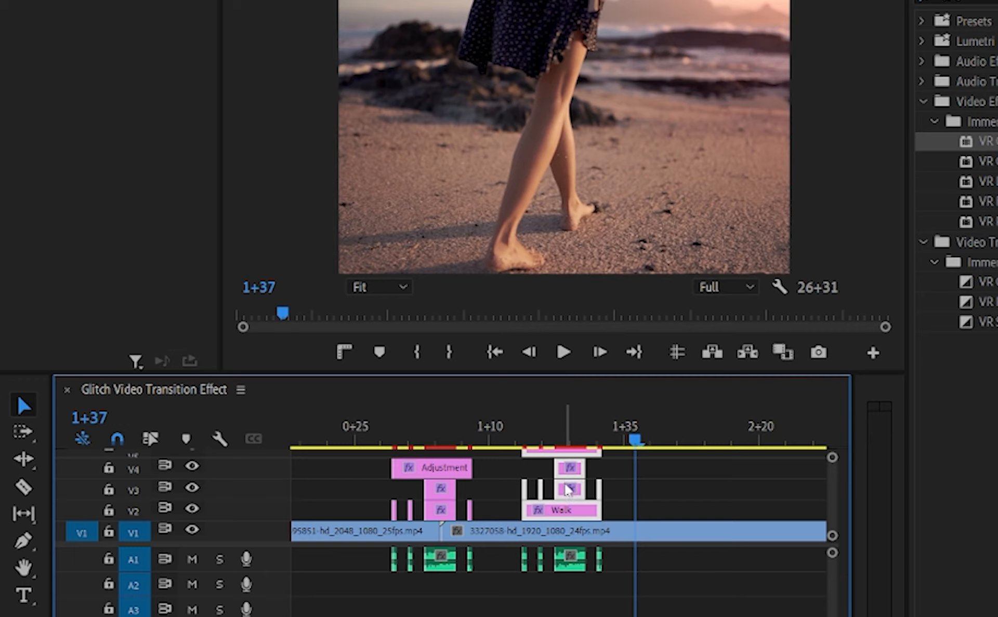
{"action": "right_click", "coordinate": [566, 489]}
{"action": "left_click", "coordinate": [629, 335]}
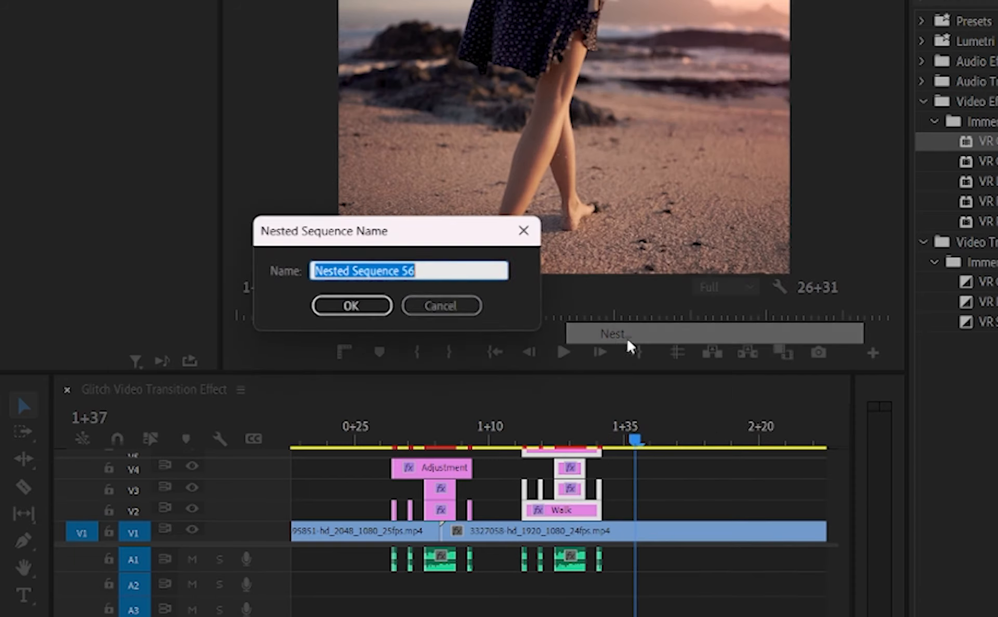
{"action": "left_click", "coordinate": [367, 309]}
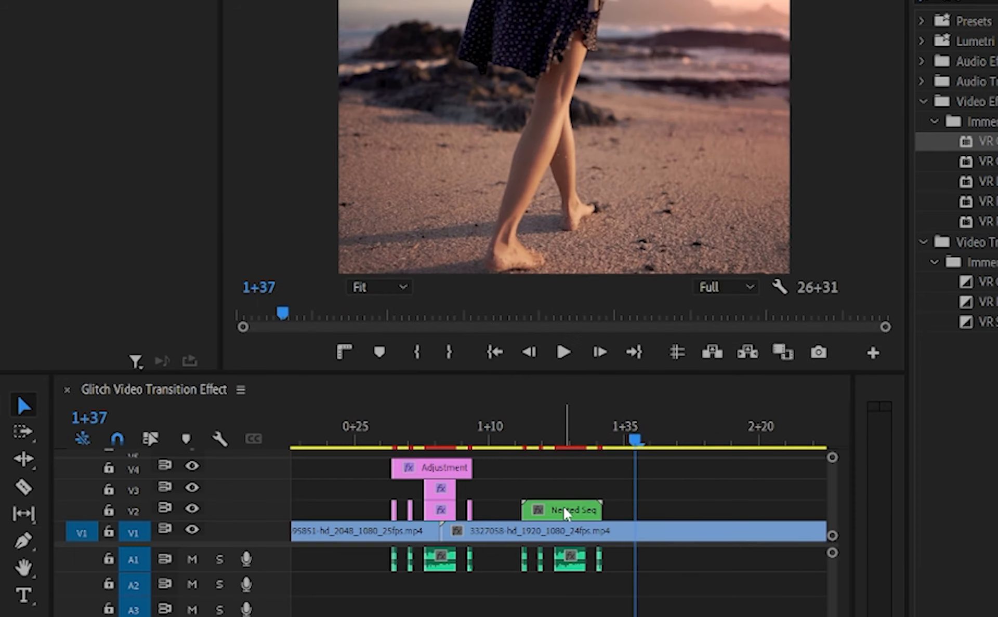
Play back the nested Walk title, and the whole sequence from 0+23, to review both glitch effects with sound.
{"action": "left_click", "coordinate": [502, 441]}
{"action": "key", "text": "space"}
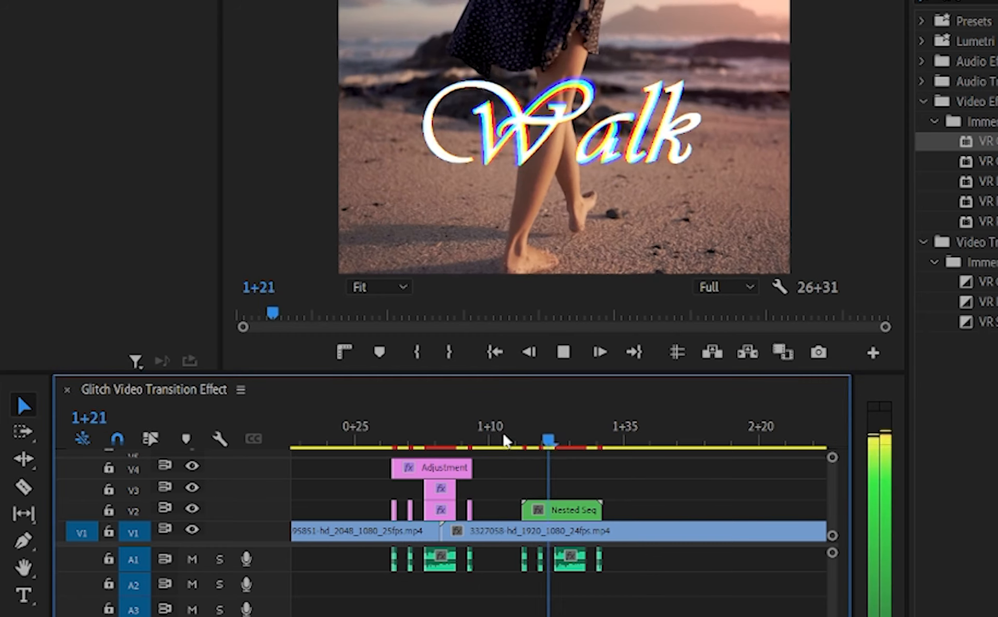
{"action": "key", "text": "space"}
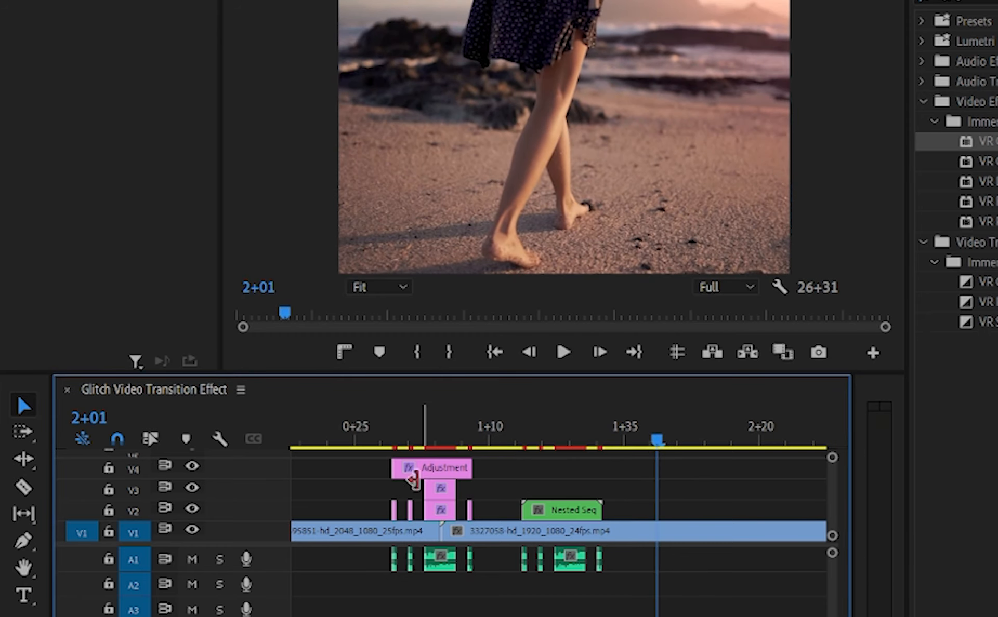
{"action": "left_click_drag", "start_coordinate": [401, 429], "coordinate": [351, 422]}
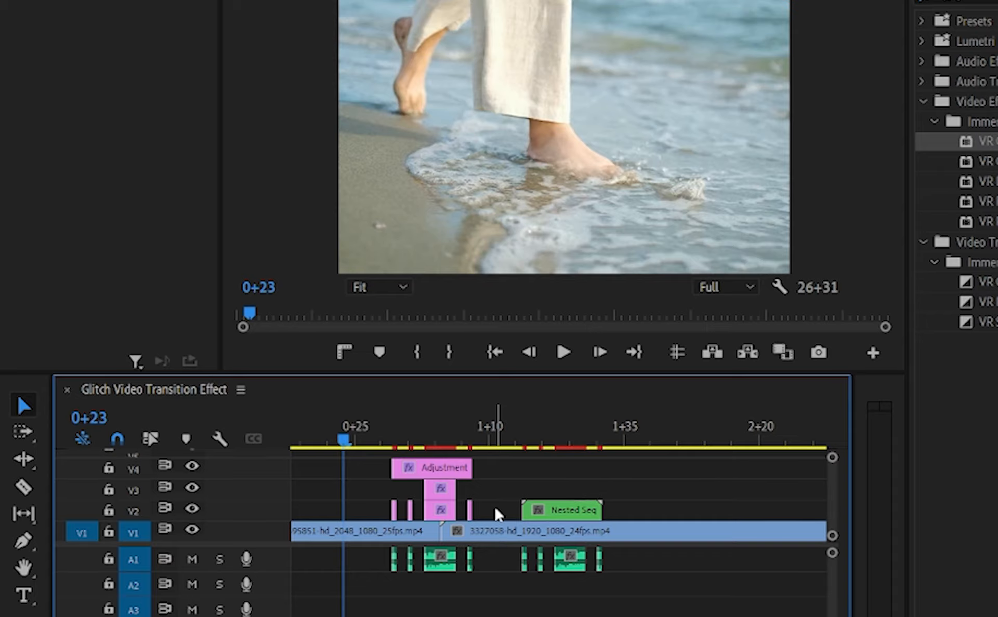
{"action": "key", "text": "space"}
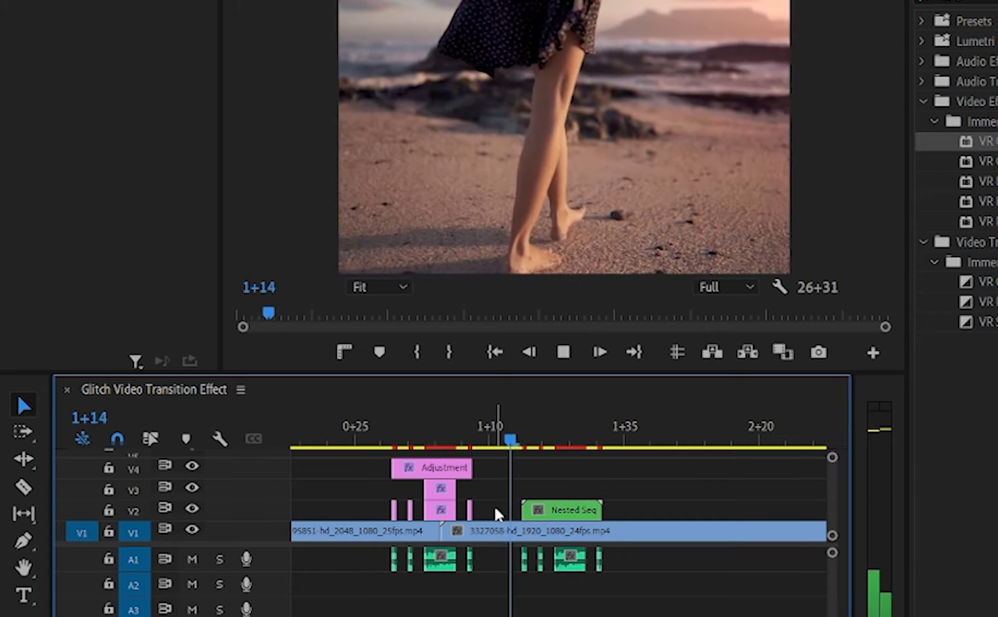
{"action": "key", "text": "space"}
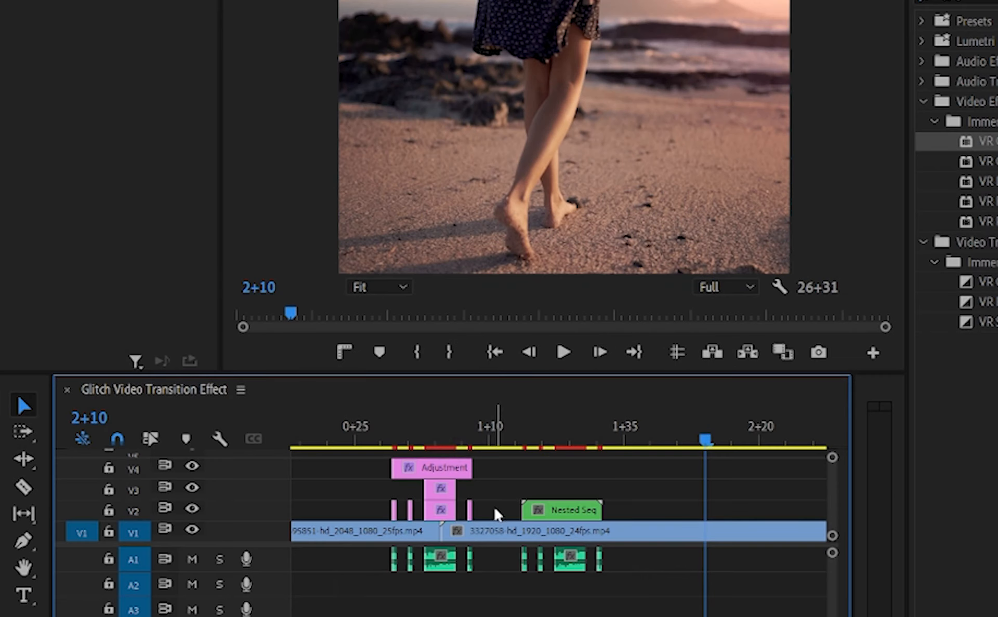